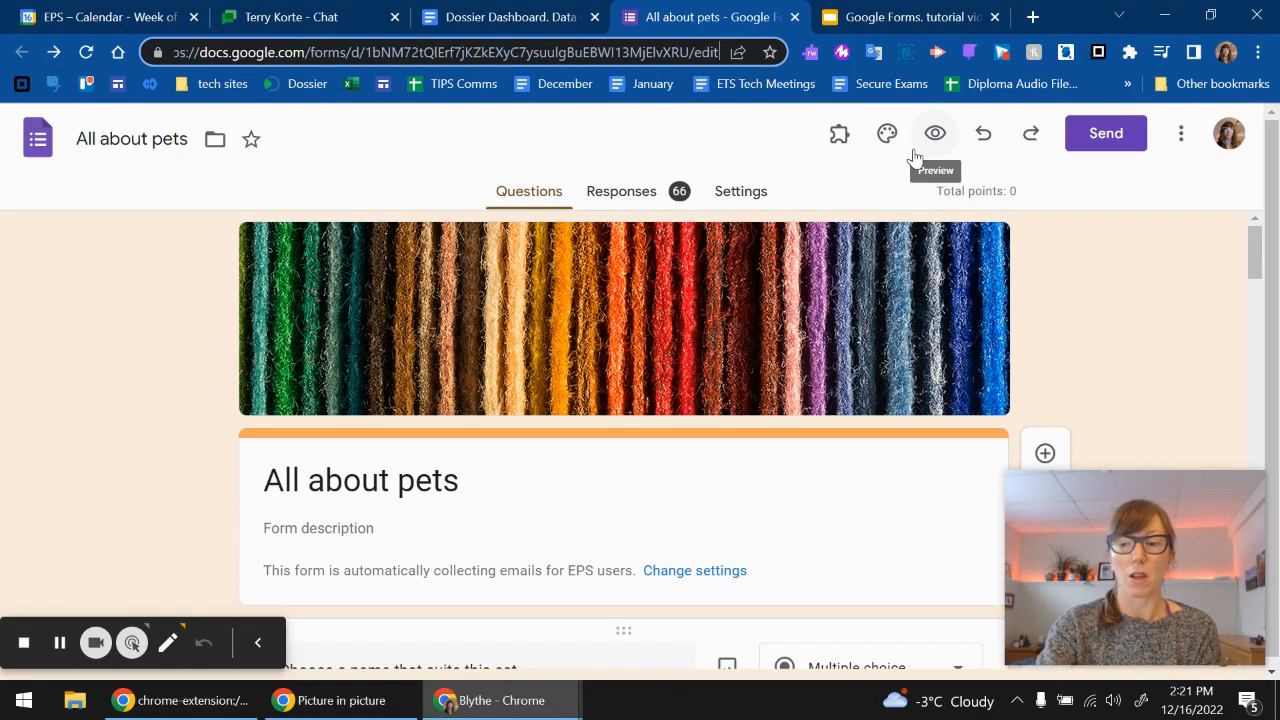
Step: Change the ending of the form's URL from edit to "copy" and copy the full link
key("BackSpace")
key("BackSpace")
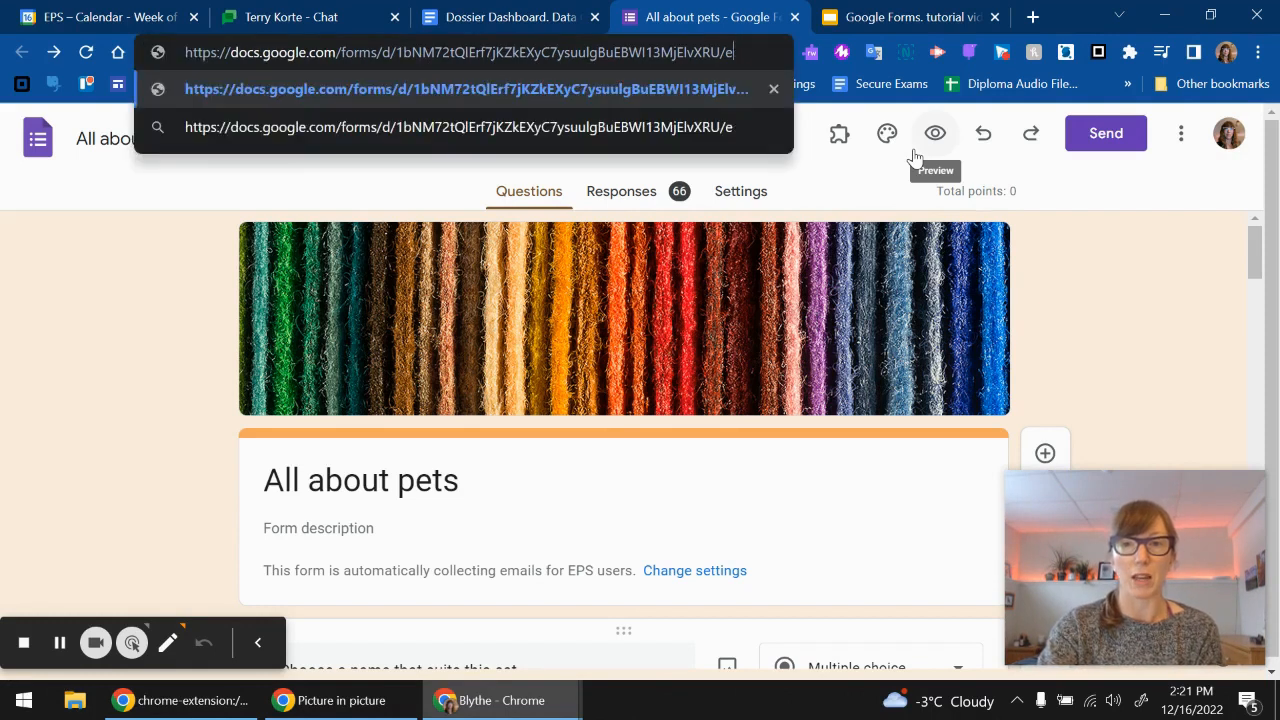
type("cop")
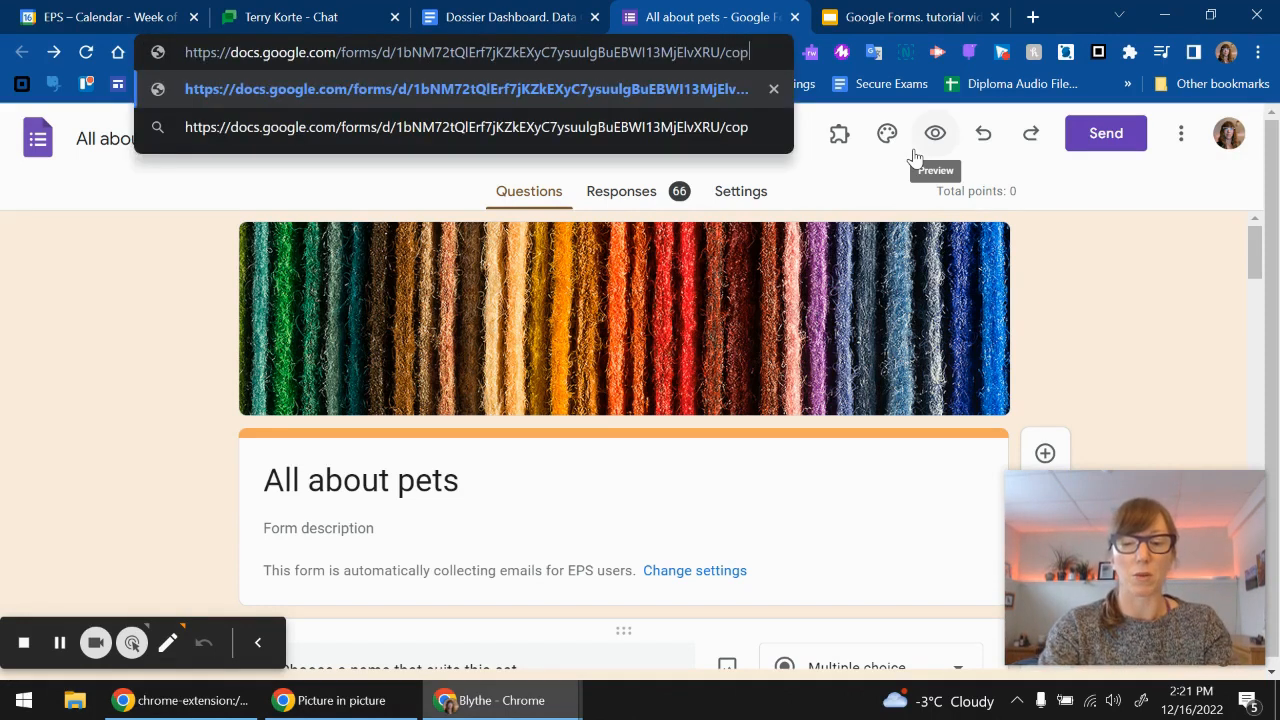
type("y")
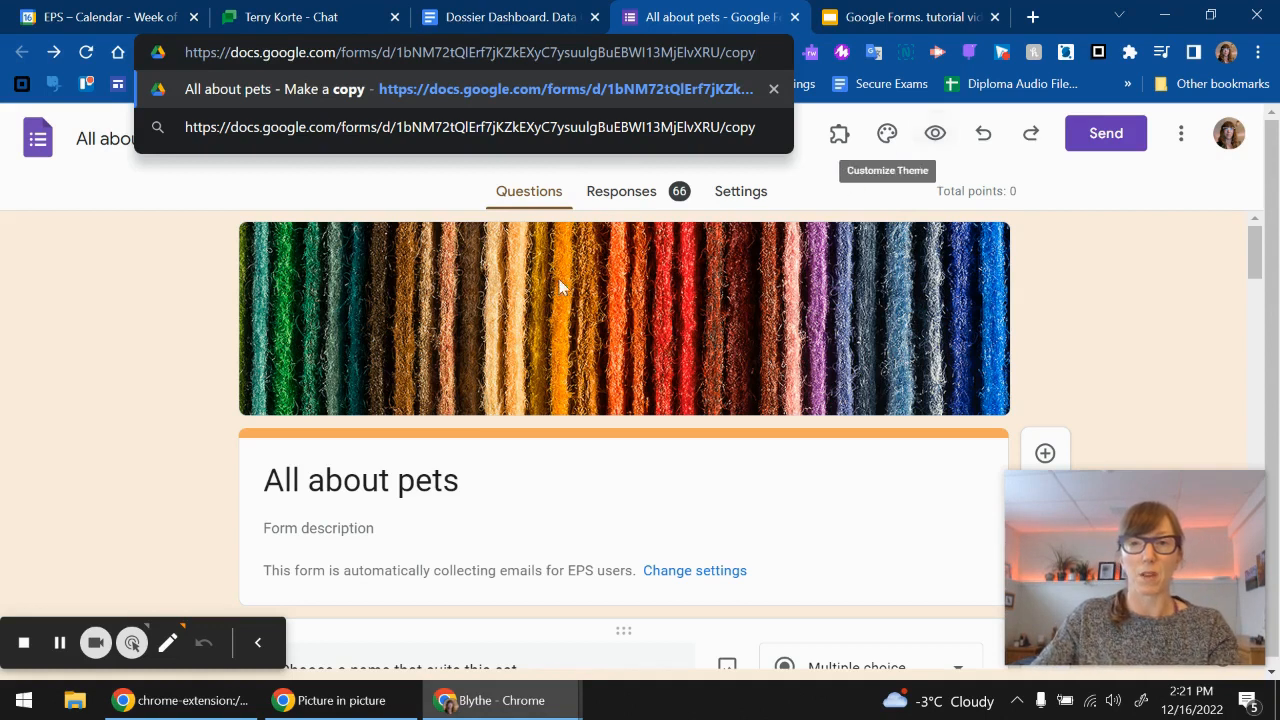
left_click_drag(758, 52, 117, 84)
key("ctrl+c")
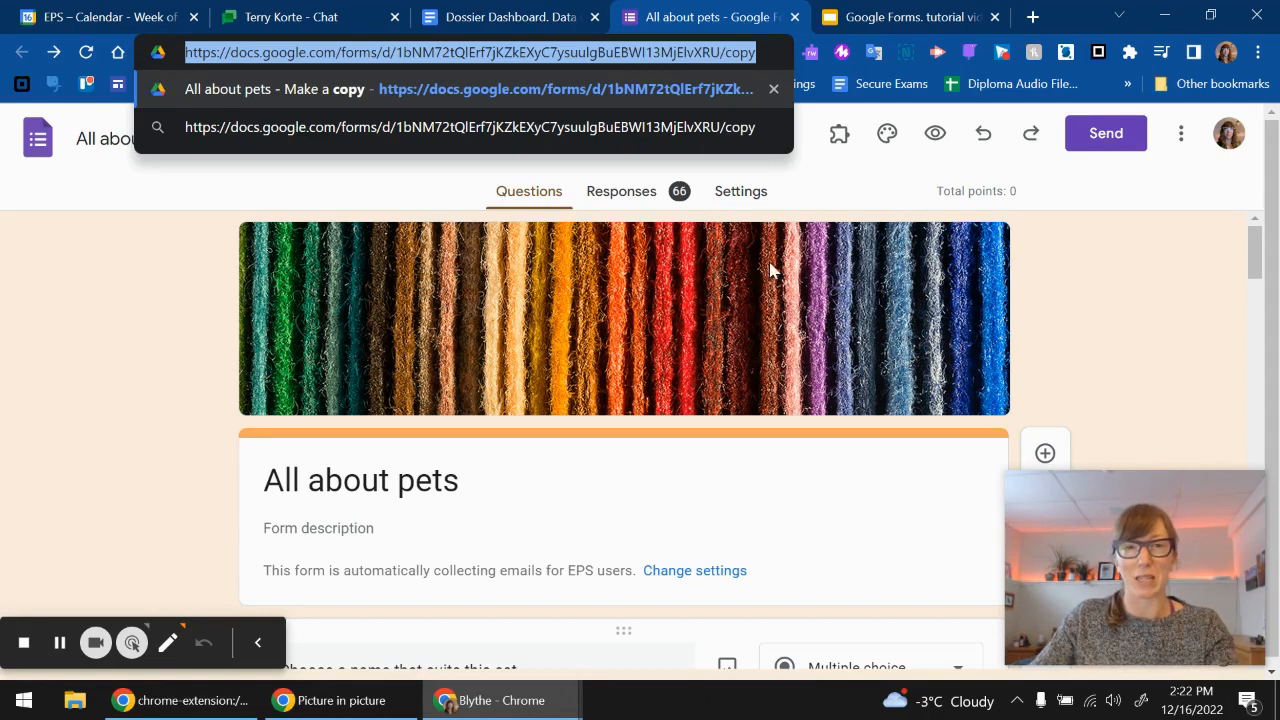
Step: Open the copied link in a new browser tab and make a copy of the "All about pets" form
left_click(1033, 17)
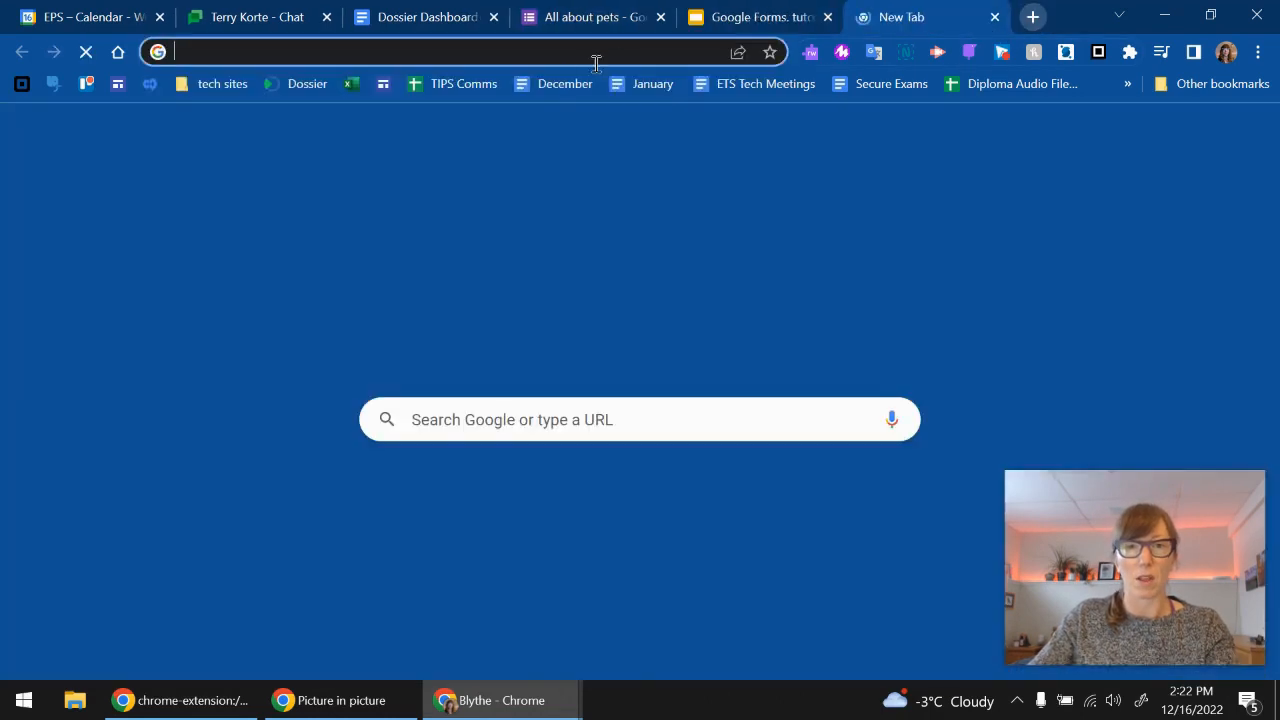
key("ctrl+v")
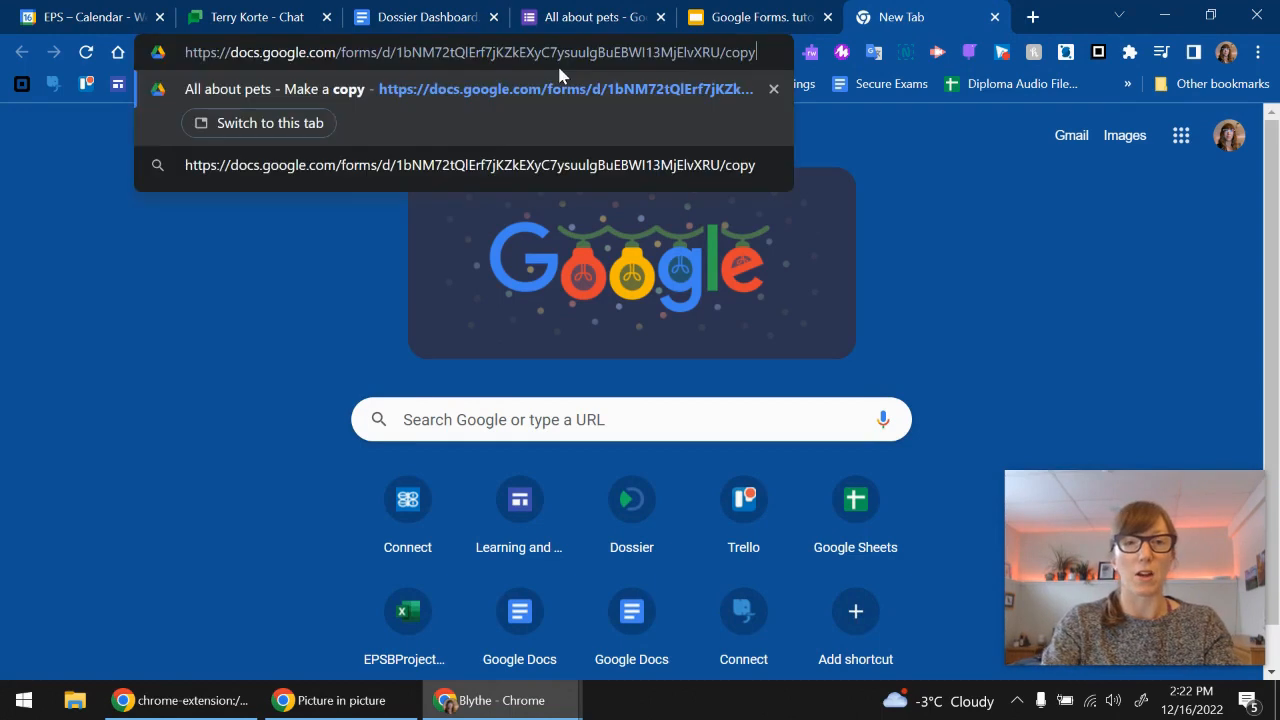
key("Return")
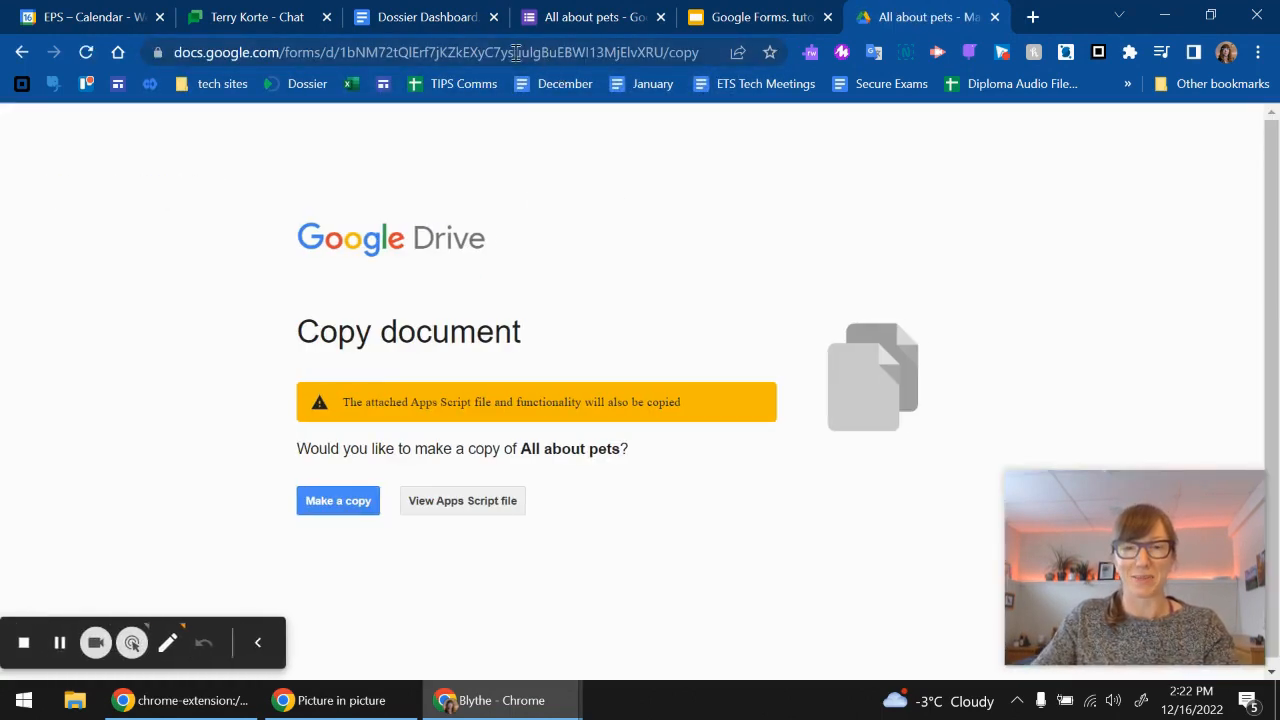
left_click(353, 503)
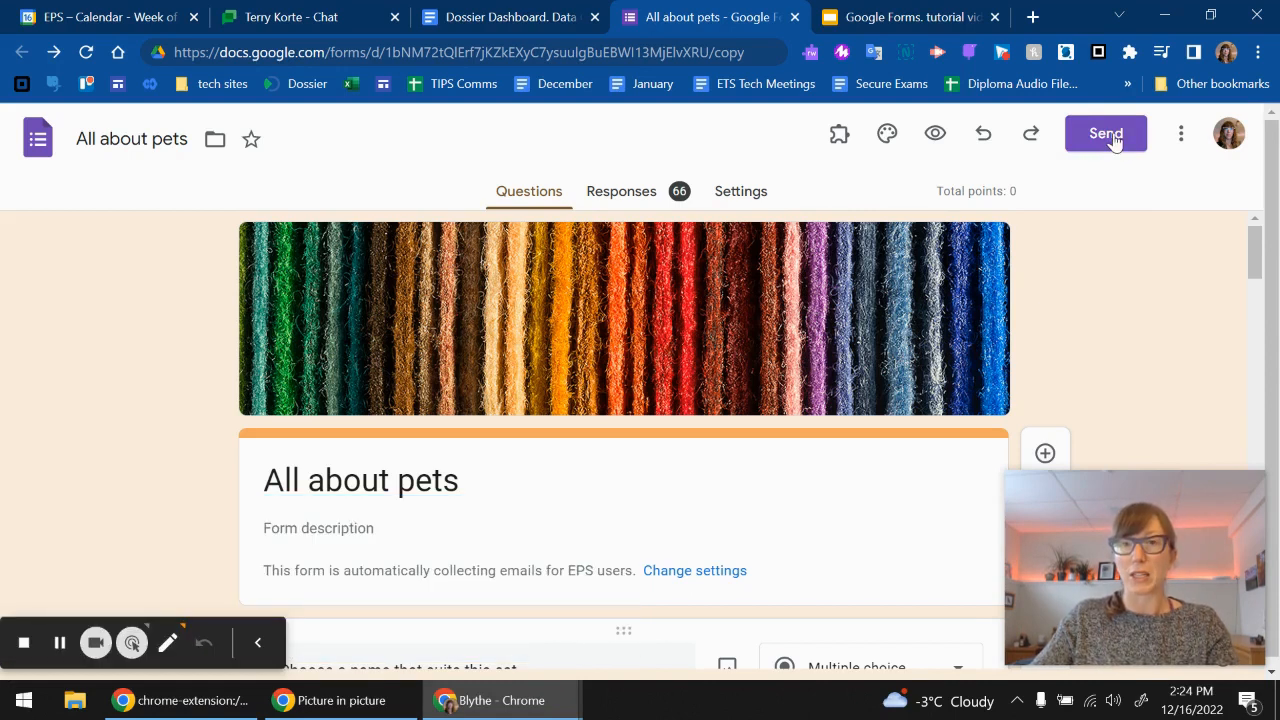
Step: Invite a collaborator to the "All about pets" form as Editor and add an expiration to their access
left_click(1110, 136)
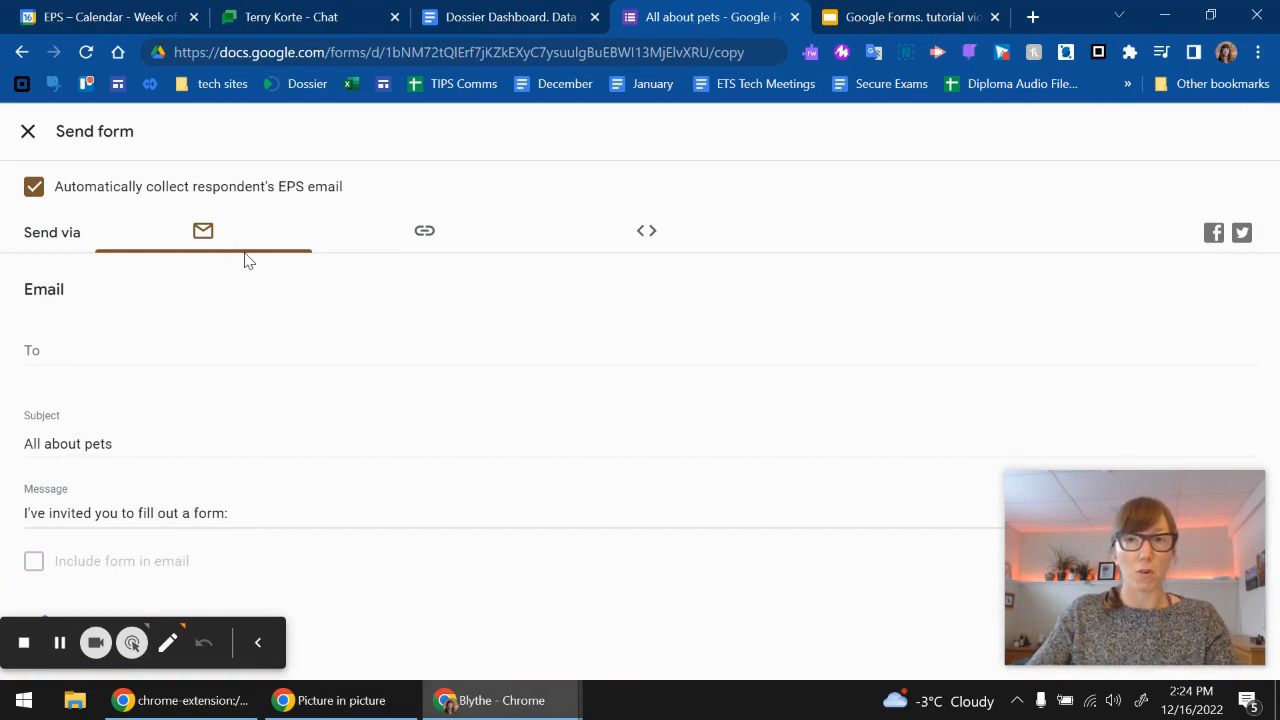
left_click(28, 134)
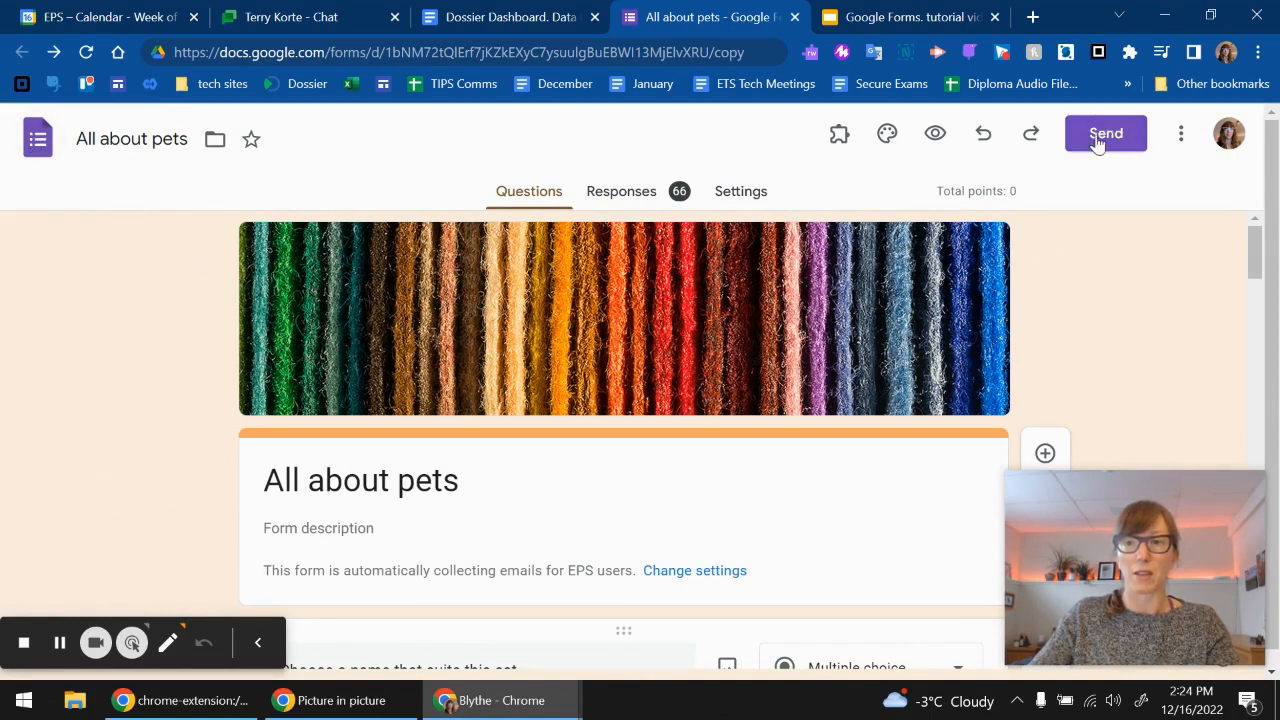
left_click(1181, 137)
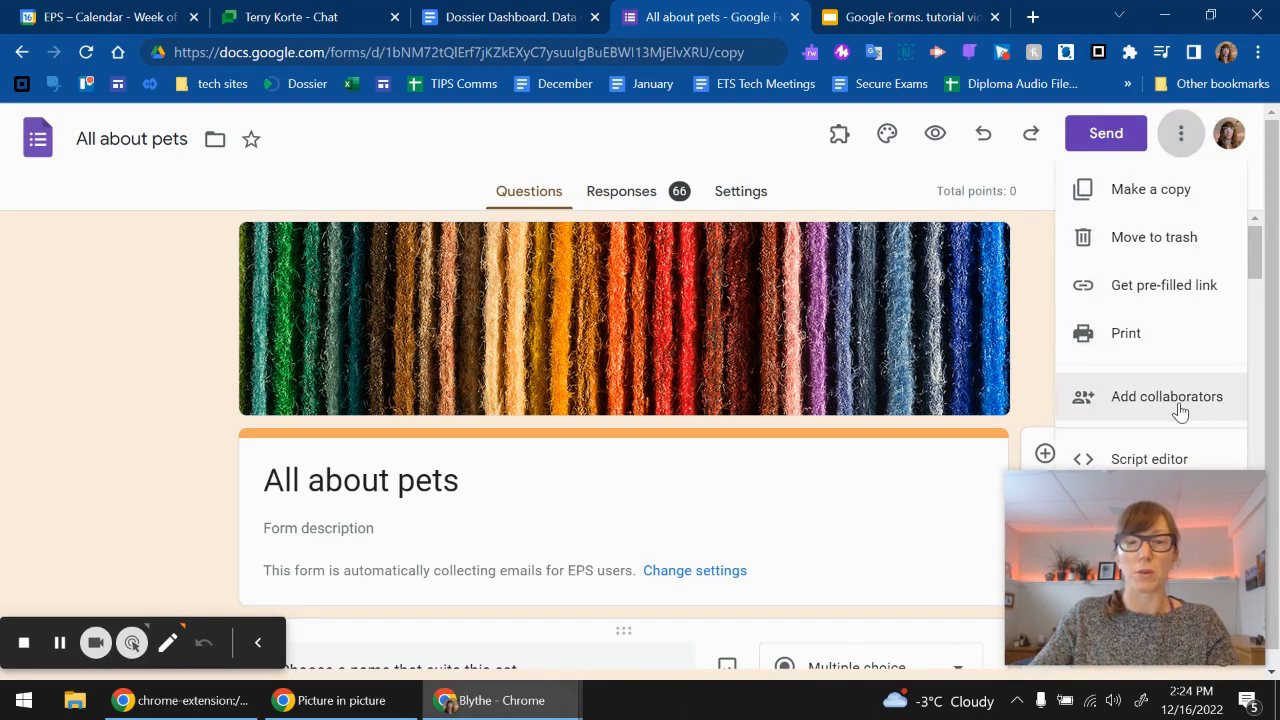
left_click(1170, 397)
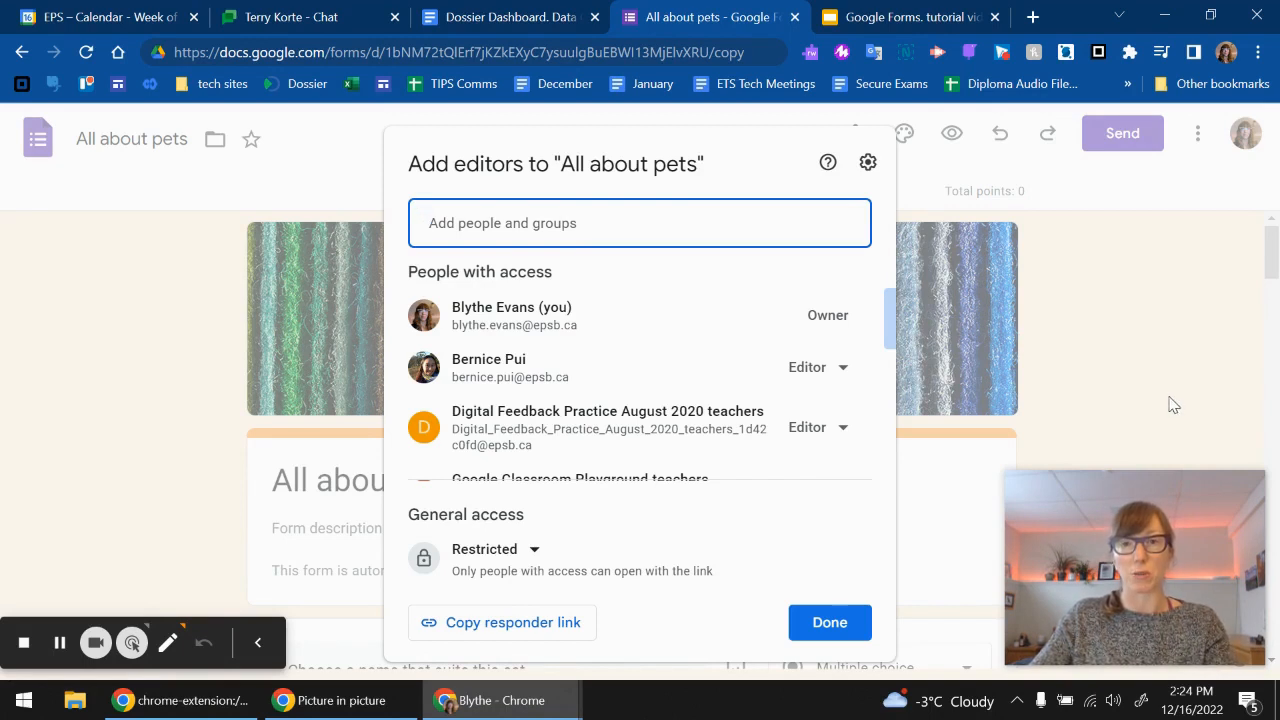
mouse_move(1071, 537)
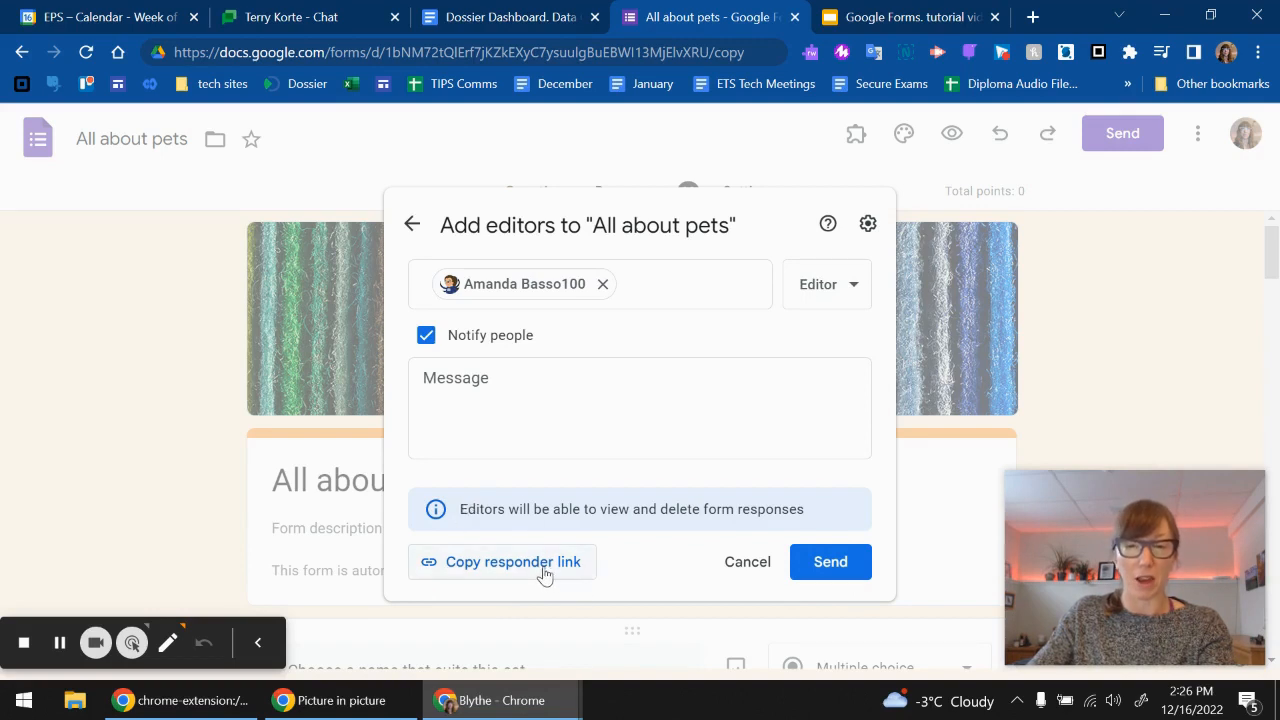
left_click(855, 296)
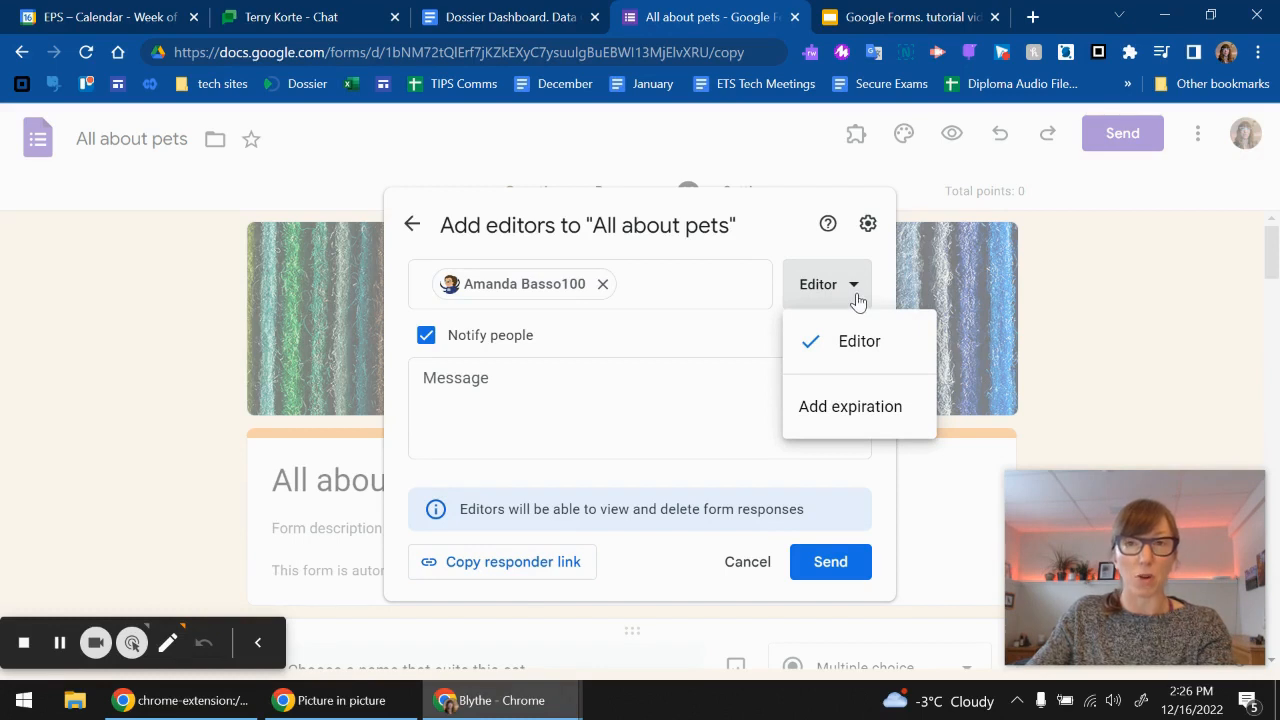
left_click(886, 420)
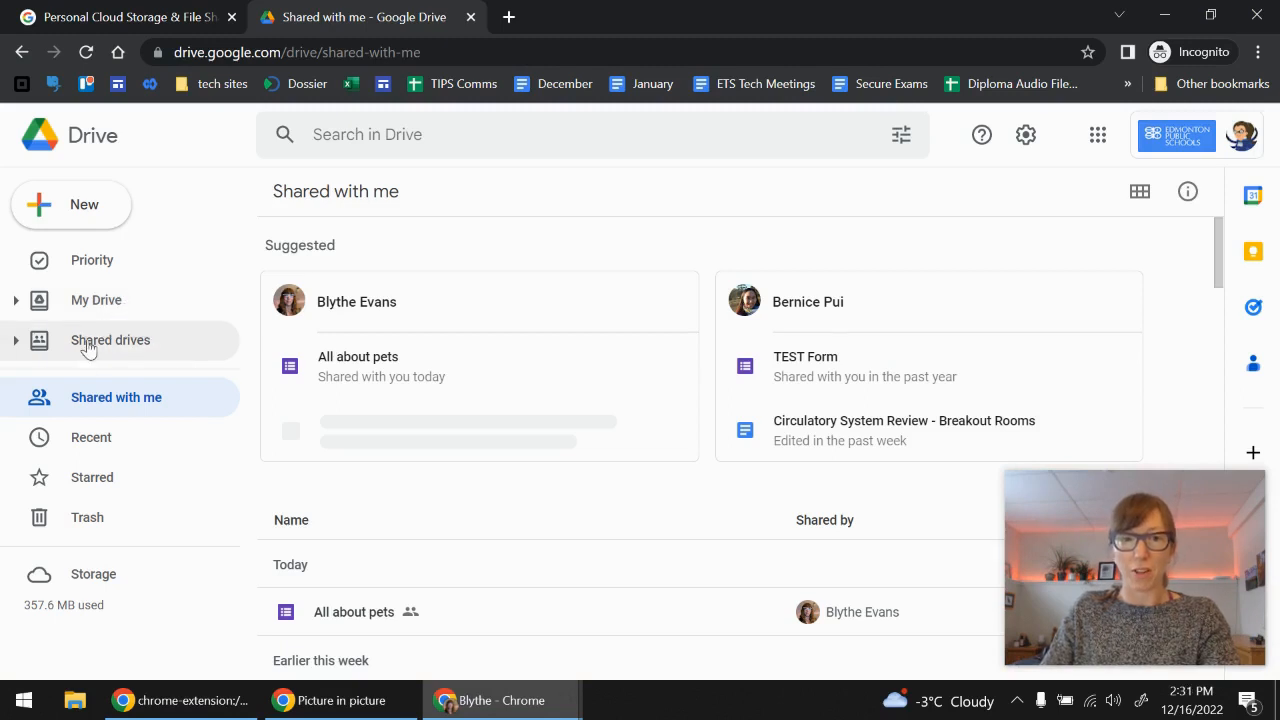
Step: Open the "All about pets" form from the files shared with the collaborator in Google Drive and dismiss the quiz tour offer
scroll(451, 449, "down", 3)
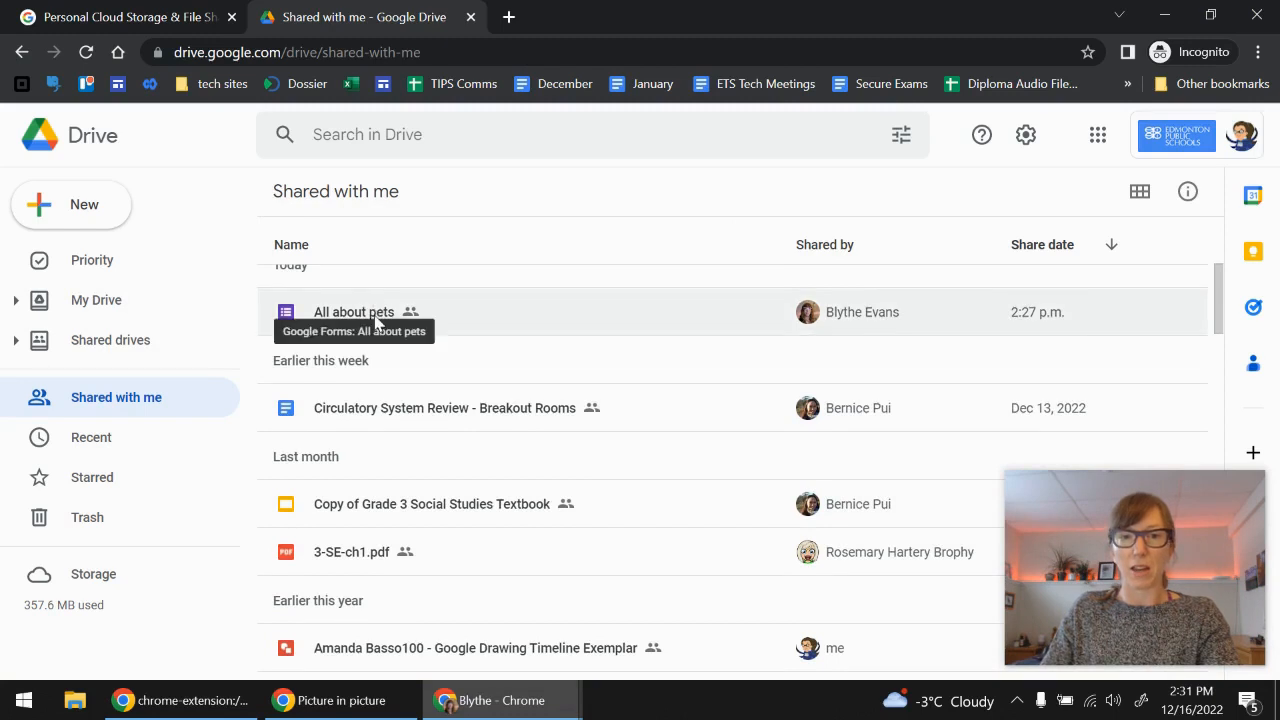
double_click(374, 312)
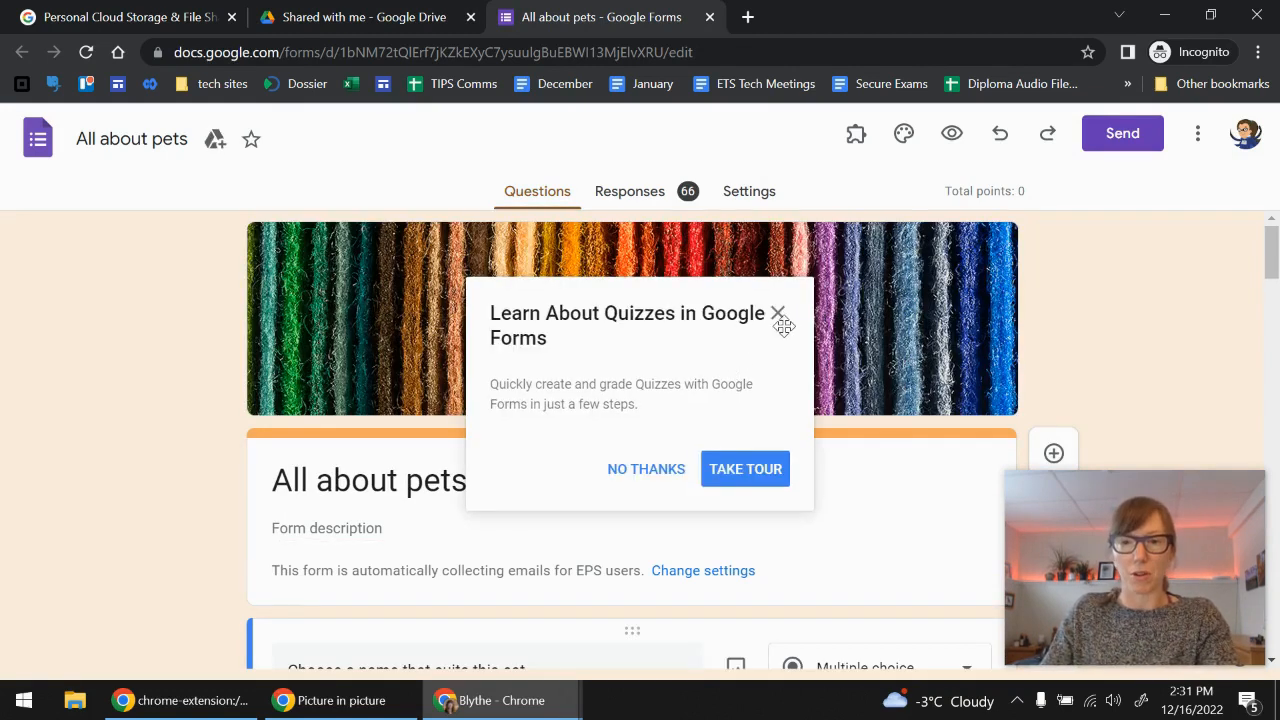
left_click(778, 316)
Step: Look through the shared form's questions and check which question the other editor is working on
scroll(845, 465, "down", 3)
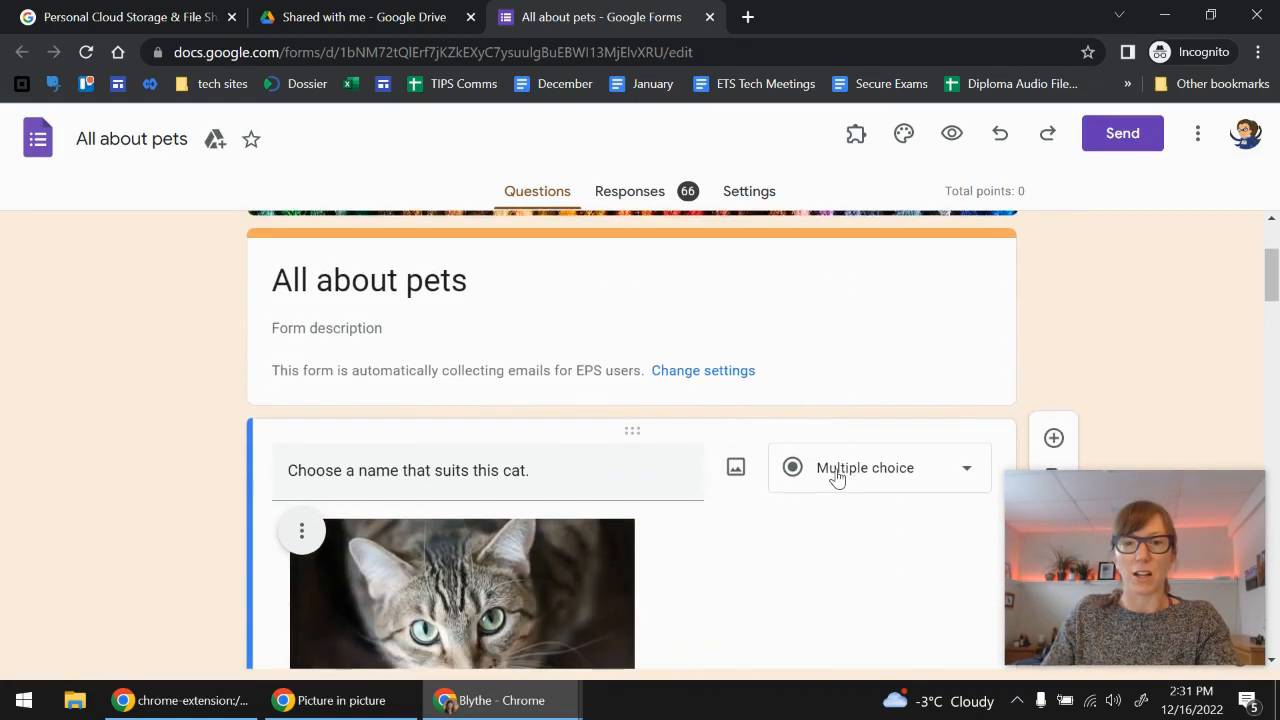
scroll(486, 448, "up", 1)
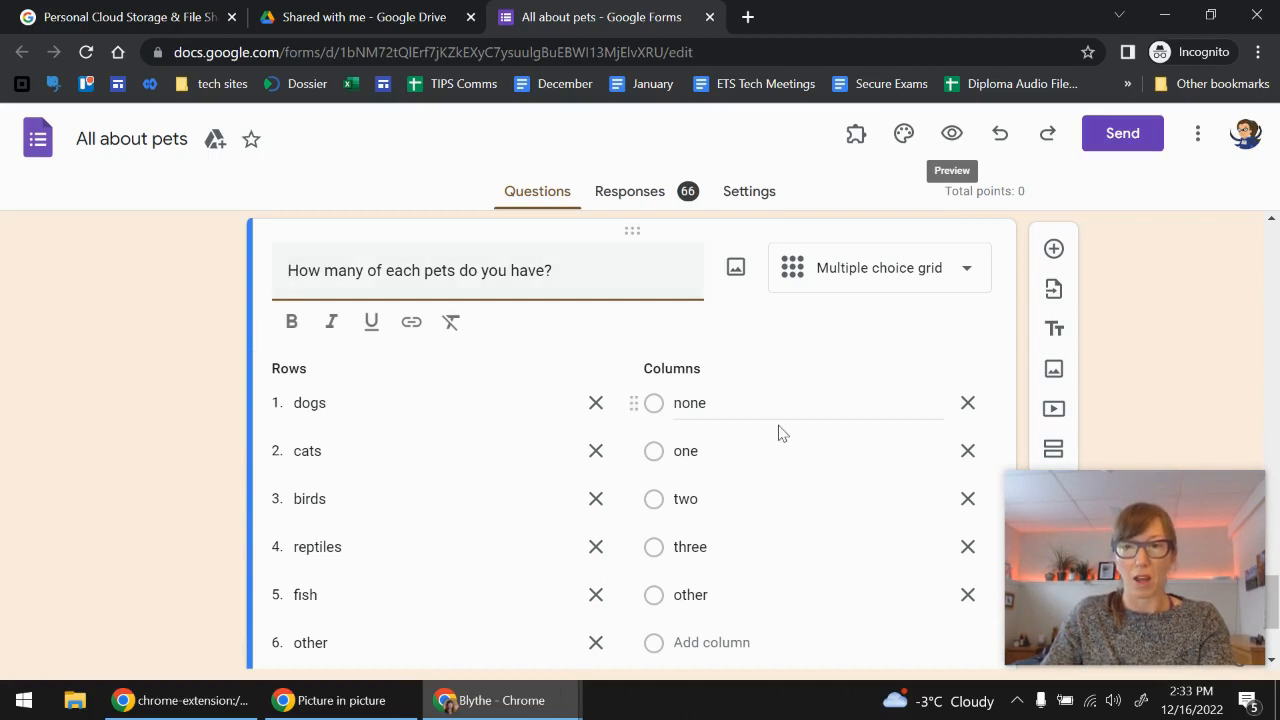
scroll(782, 432, "down", 2)
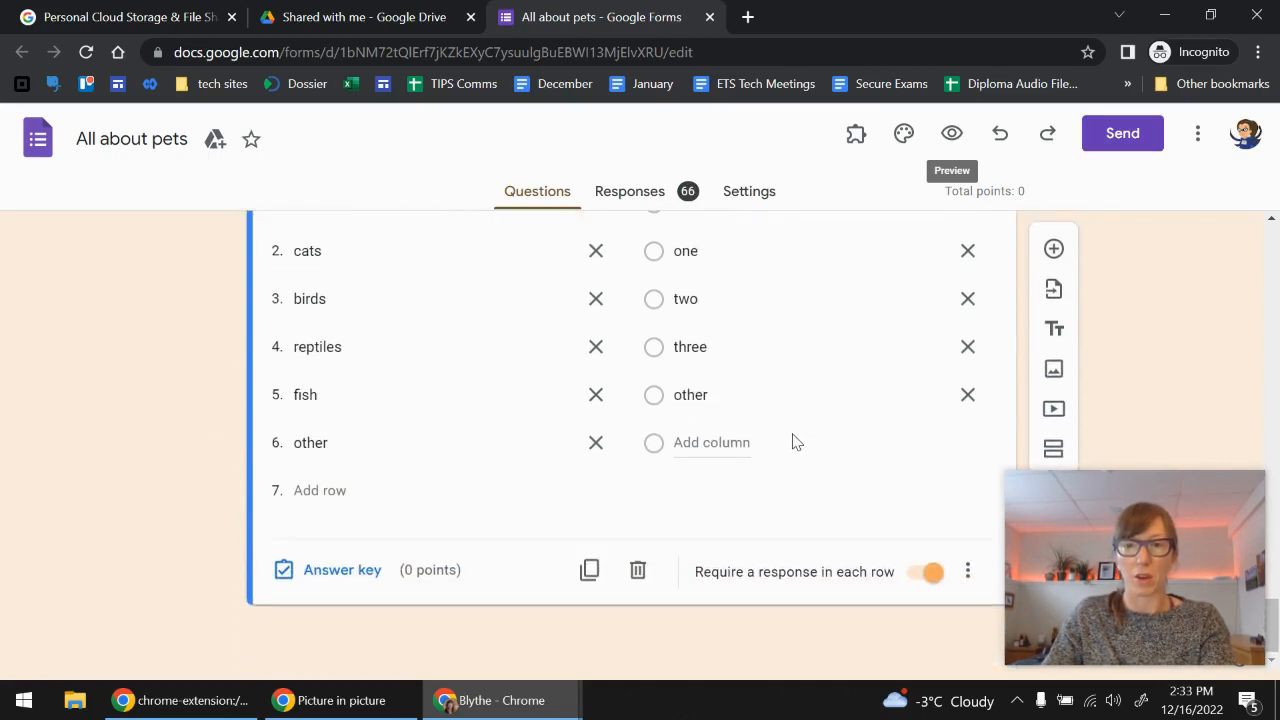
scroll(780, 463, "up", 3)
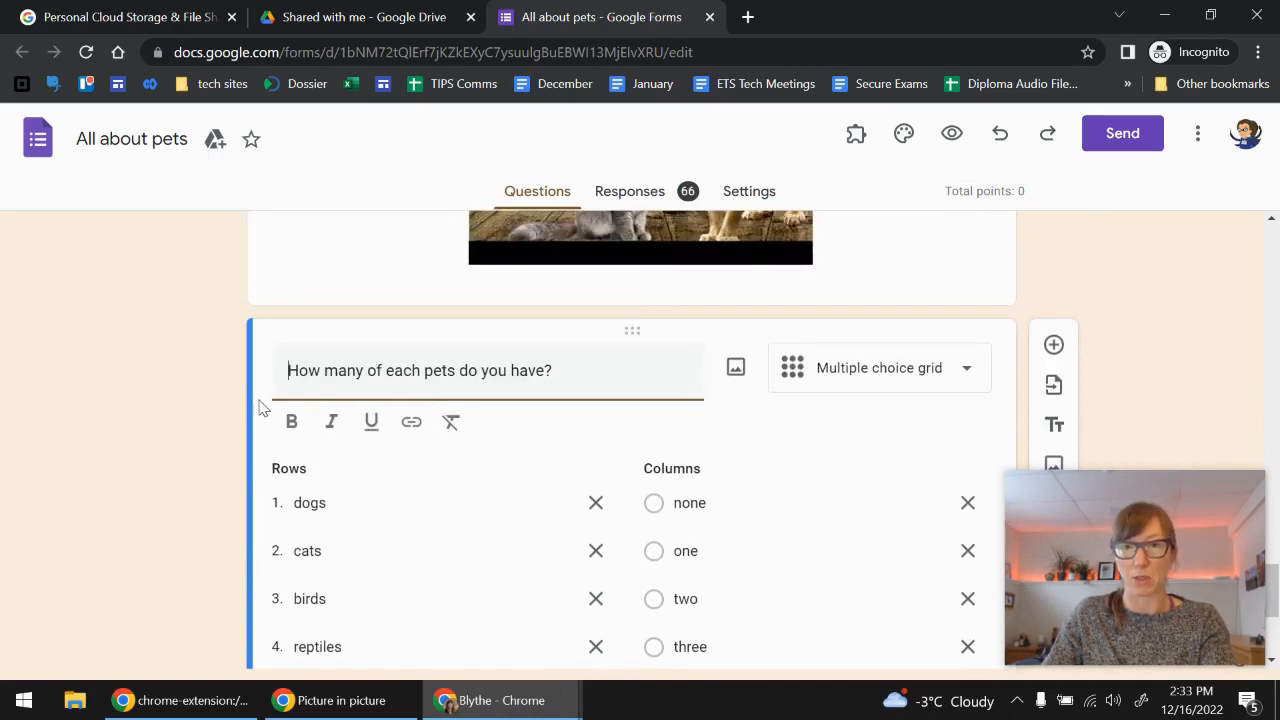
scroll(566, 505, "up", 5)
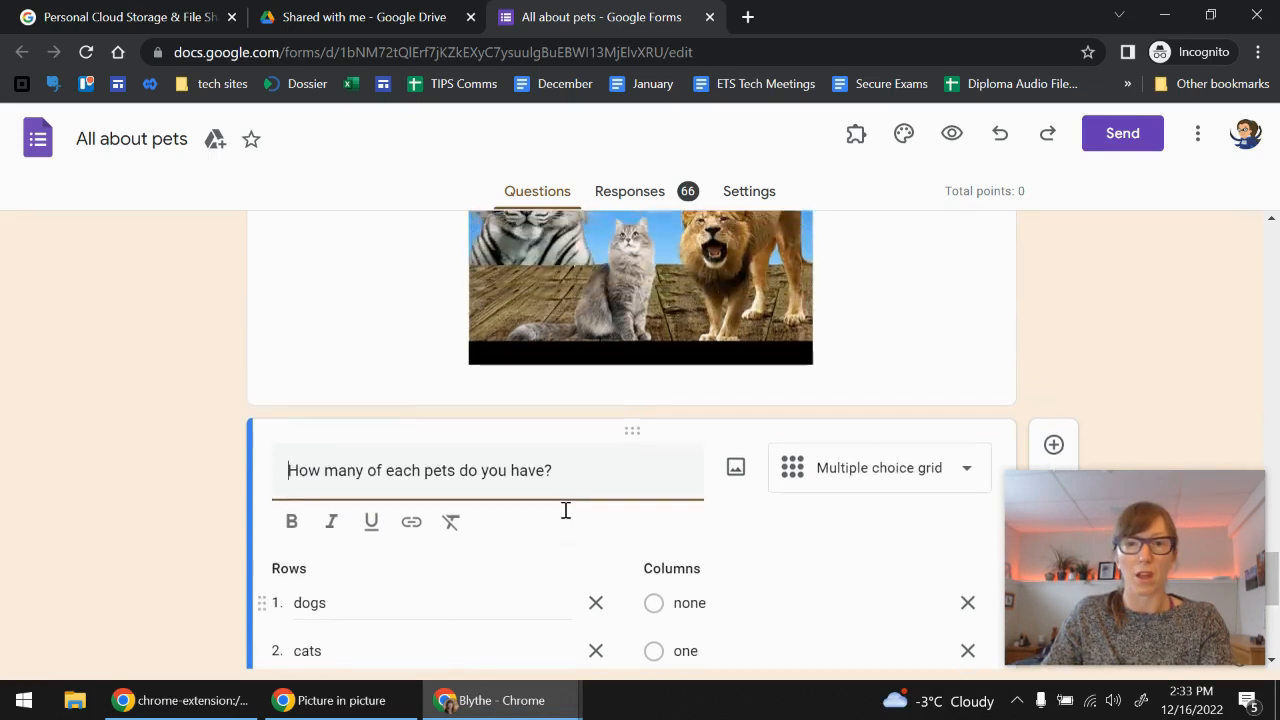
scroll(247, 403, "up", 8)
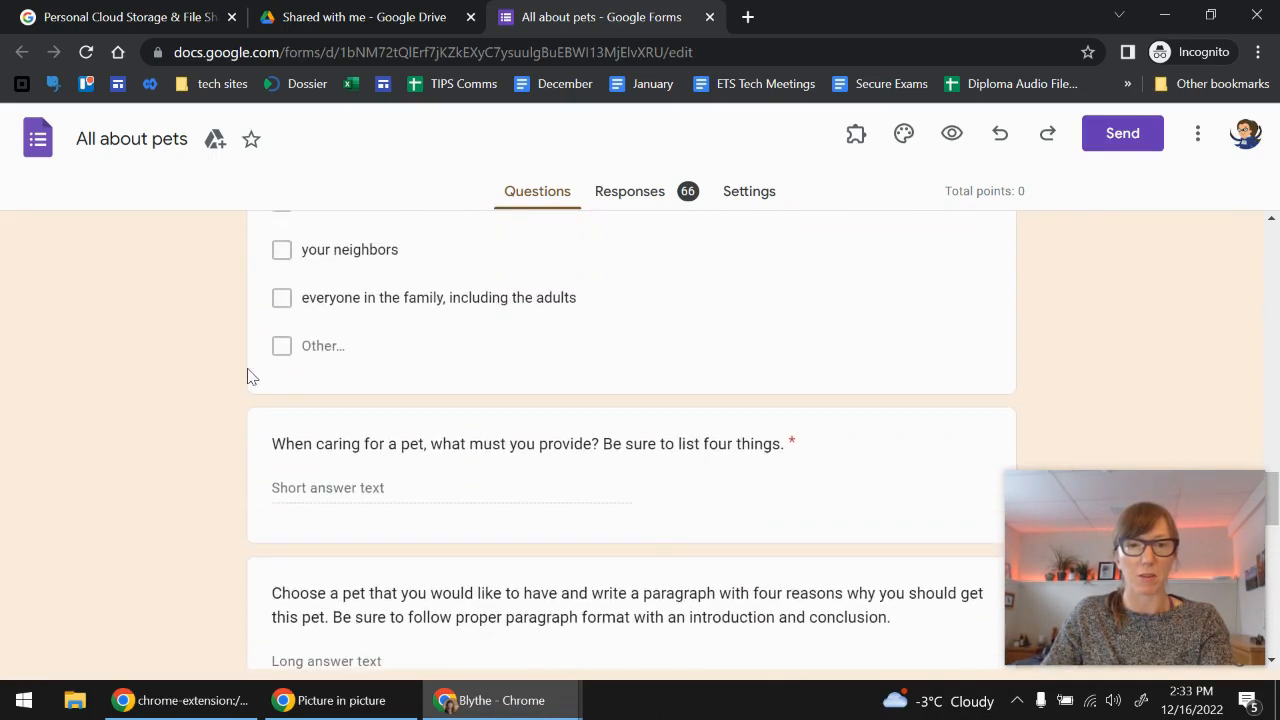
scroll(252, 340, "up", 3)
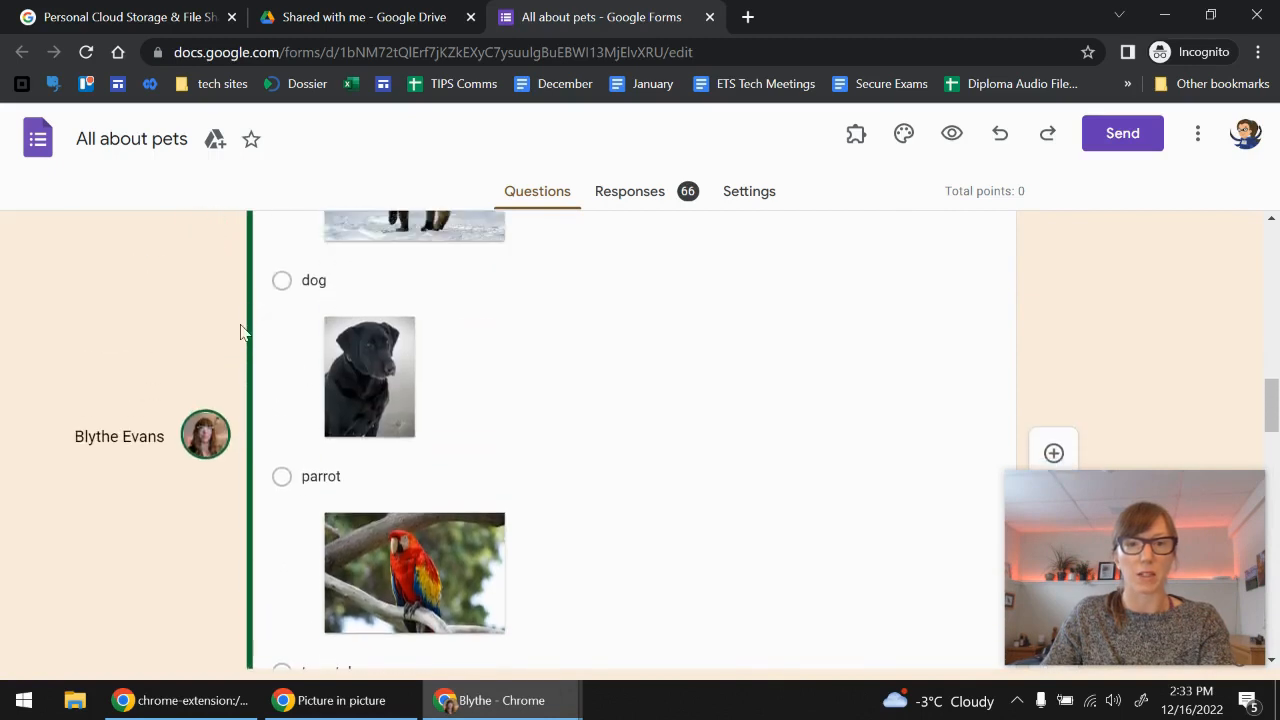
scroll(251, 337, "up", 1)
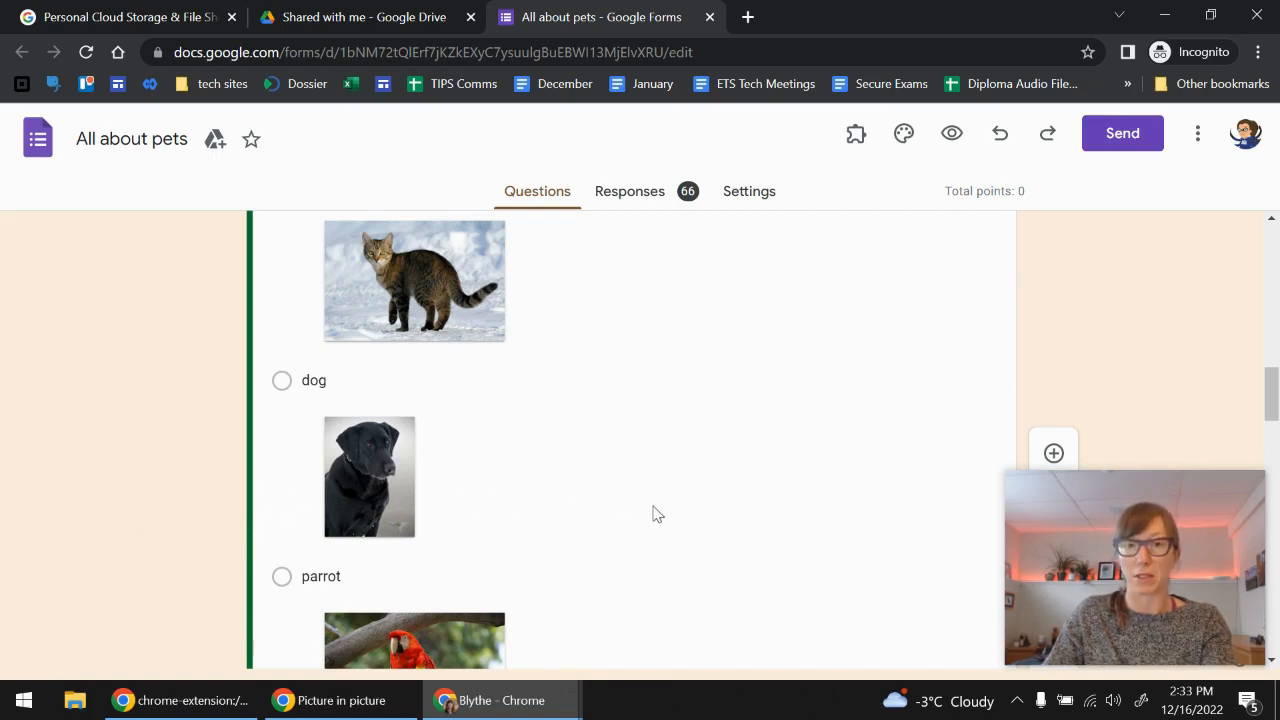
scroll(657, 505, "up", 3)
scroll(657, 505, "down", 2)
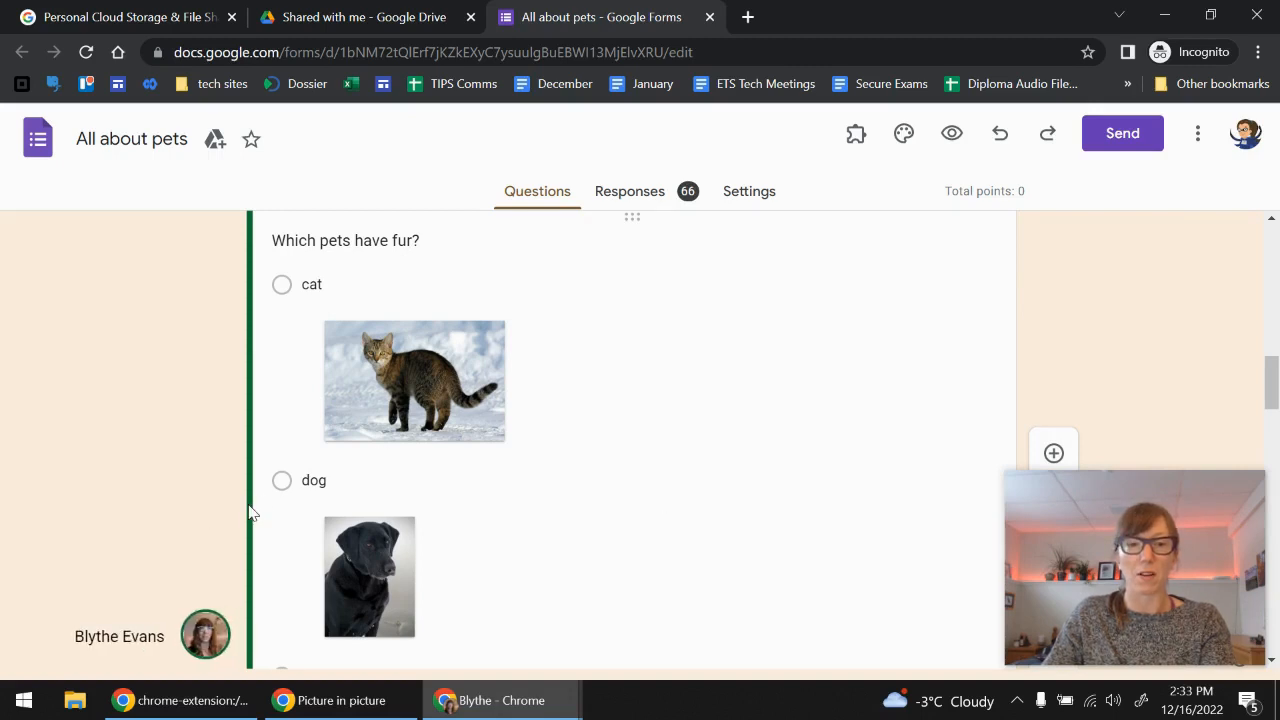
scroll(210, 625, "down", 1)
scroll(228, 560, "down", 1)
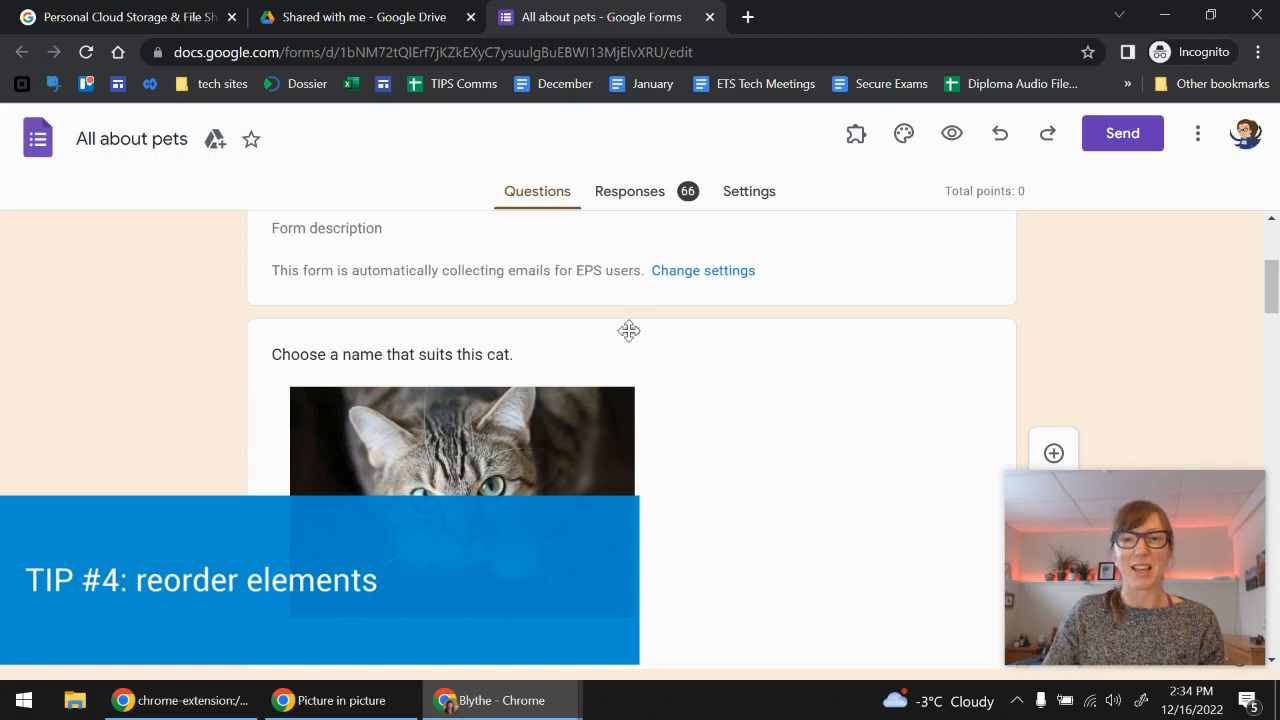
Step: Move the "Which pets have fur?" question further down in the form
scroll(686, 360, "up", 2)
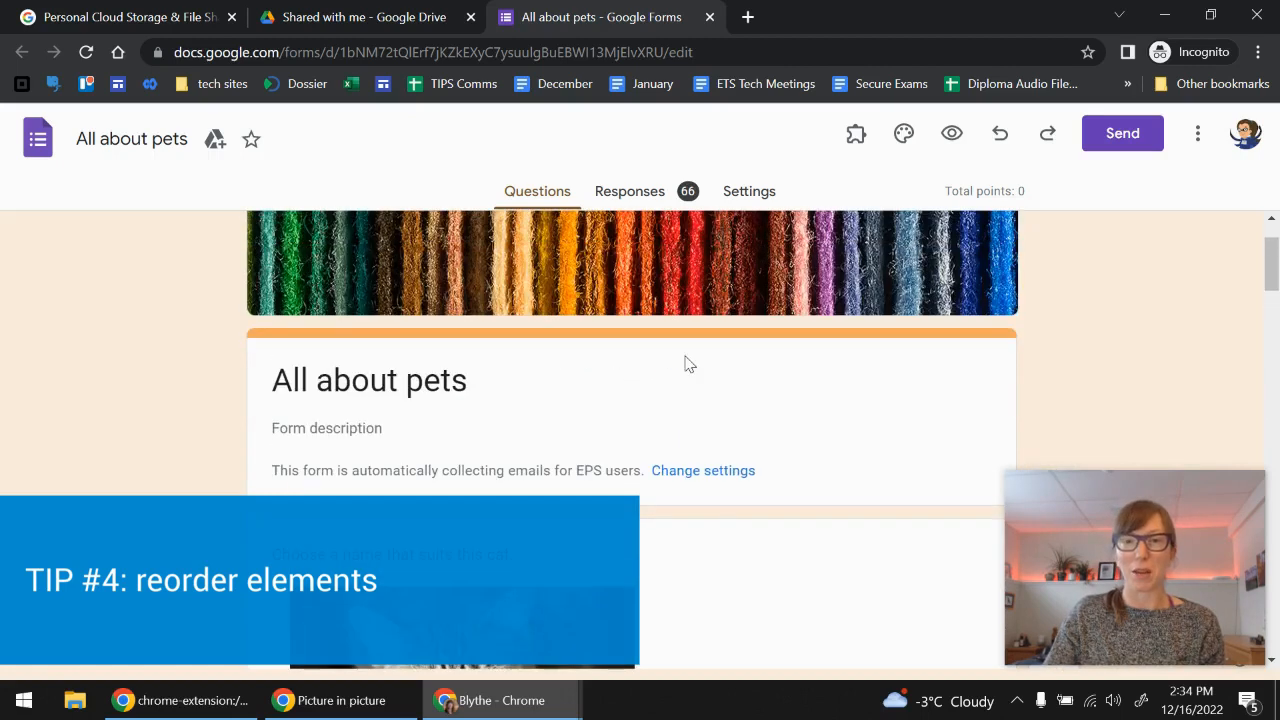
scroll(763, 451, "down", 2)
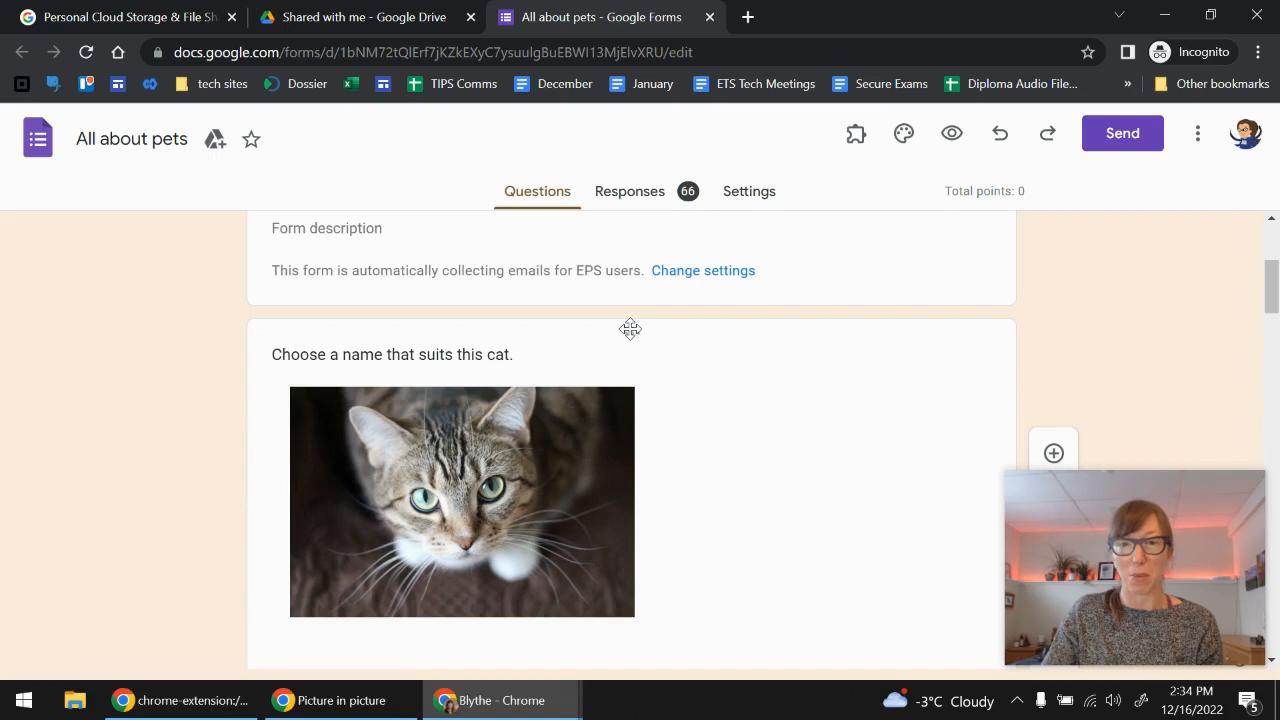
scroll(631, 334, "down", 7)
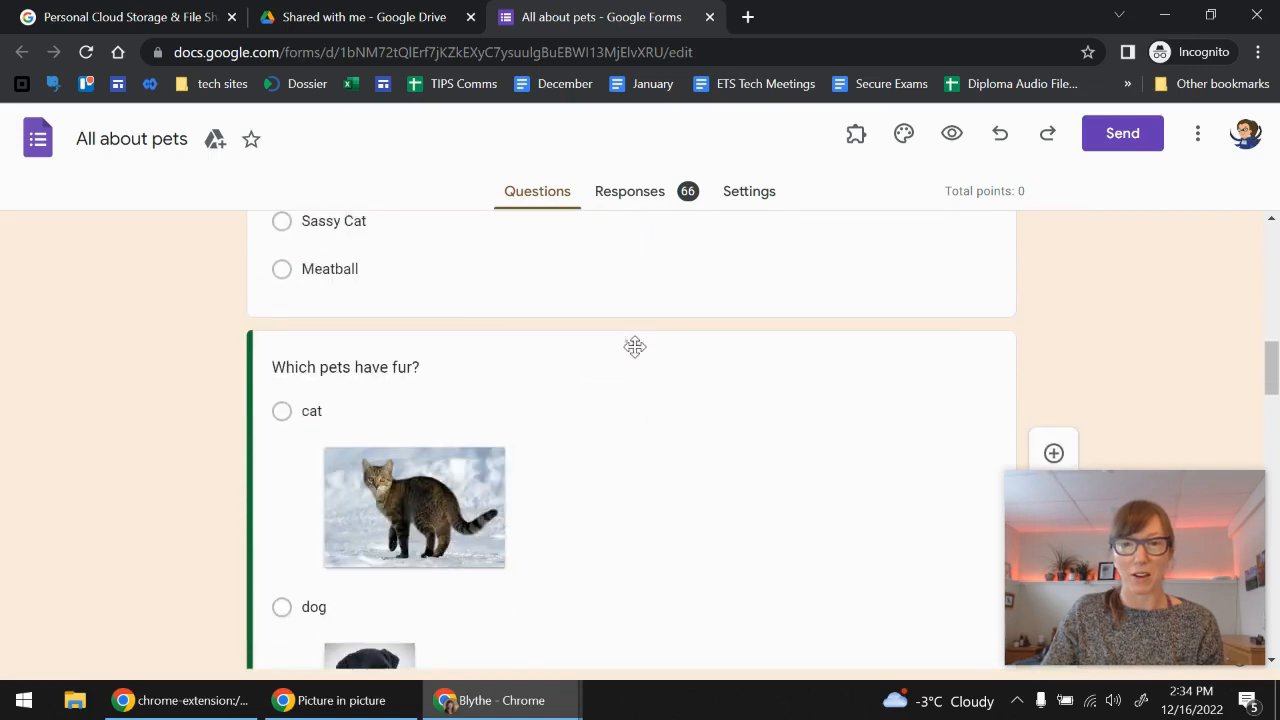
left_click_drag(635, 346, 558, 482)
scroll(1090, 303, "down", 3)
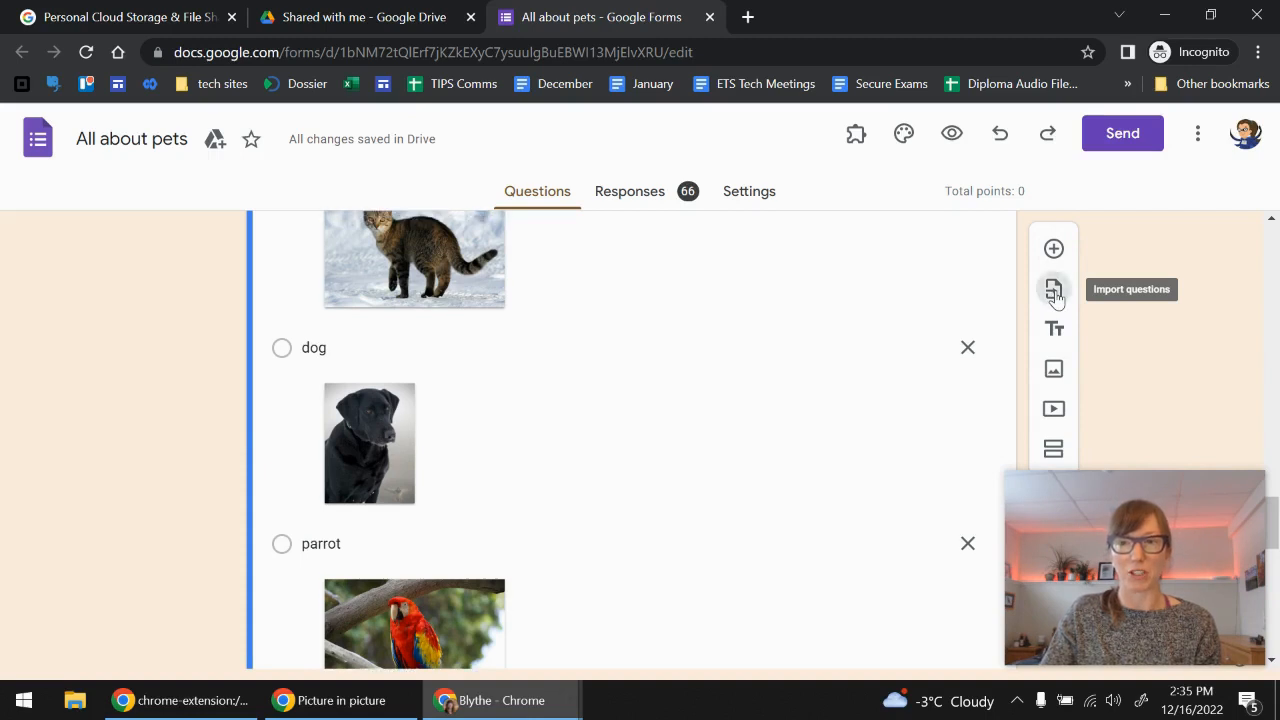
Step: Choose "Math review - Represent & Describe Numbers to 1000" as the form to import from, then select all its questions and clear the selection
left_click(1054, 292)
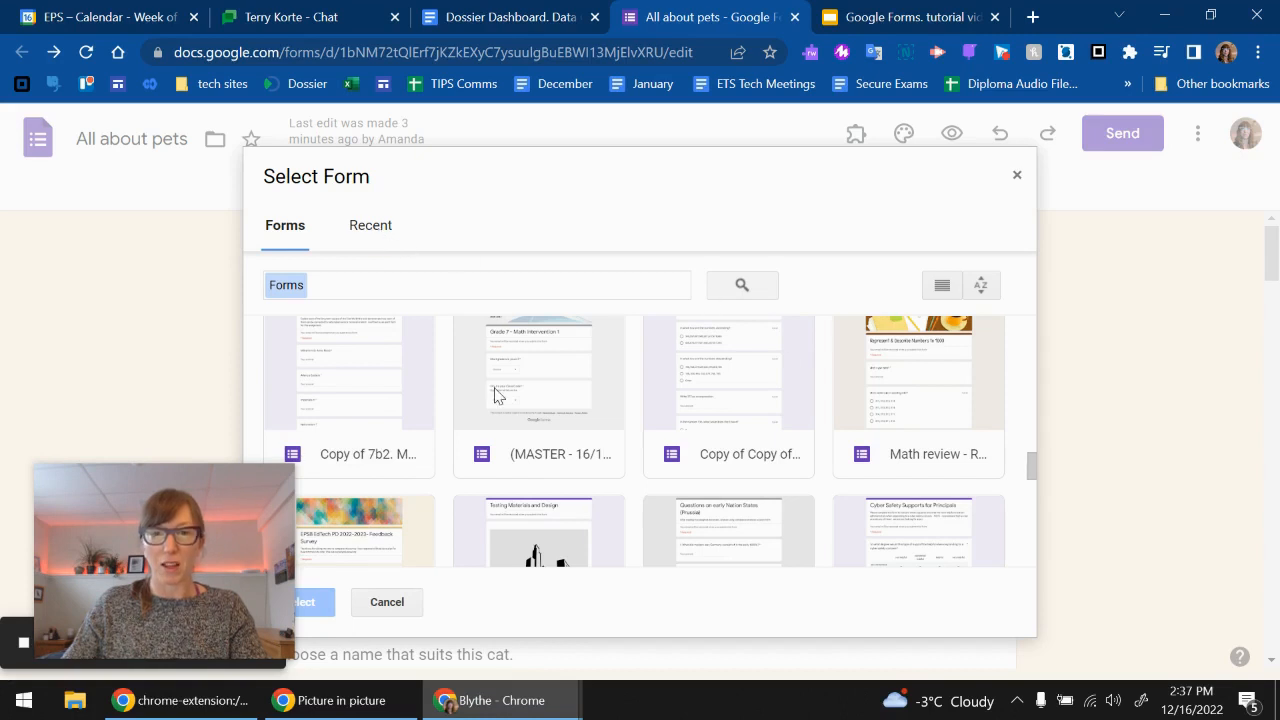
double_click(948, 410)
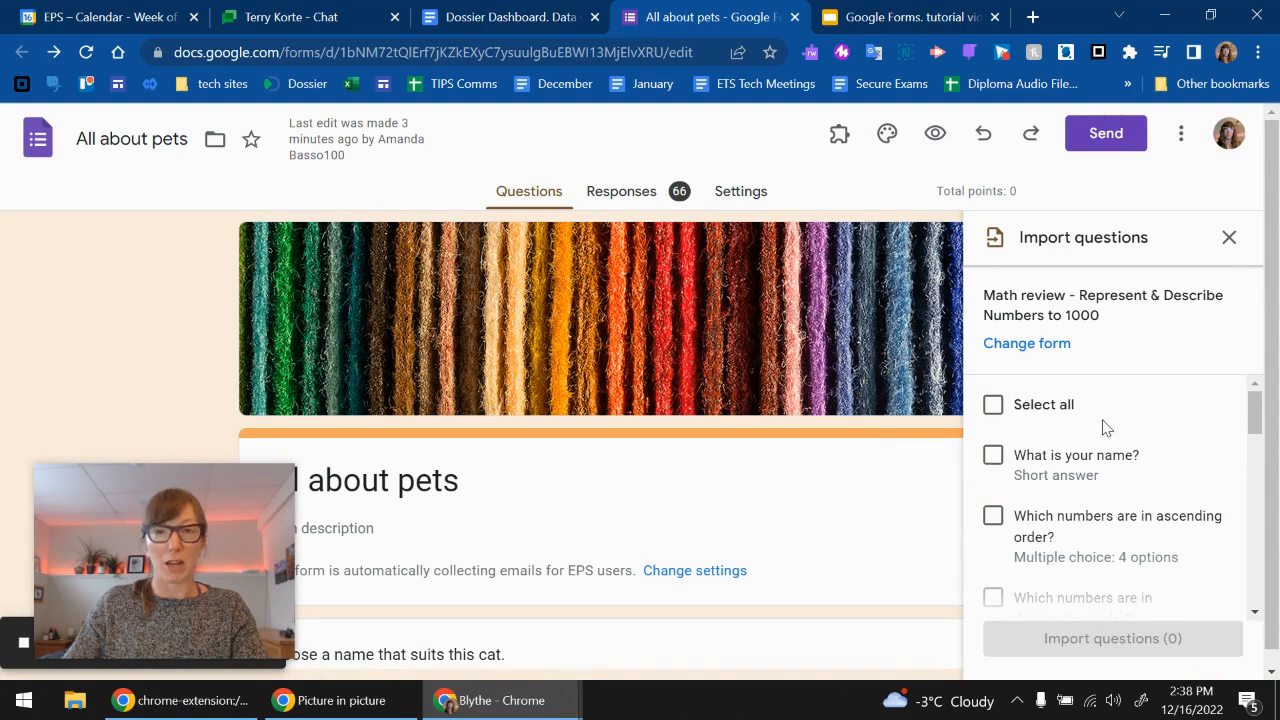
left_click(994, 413)
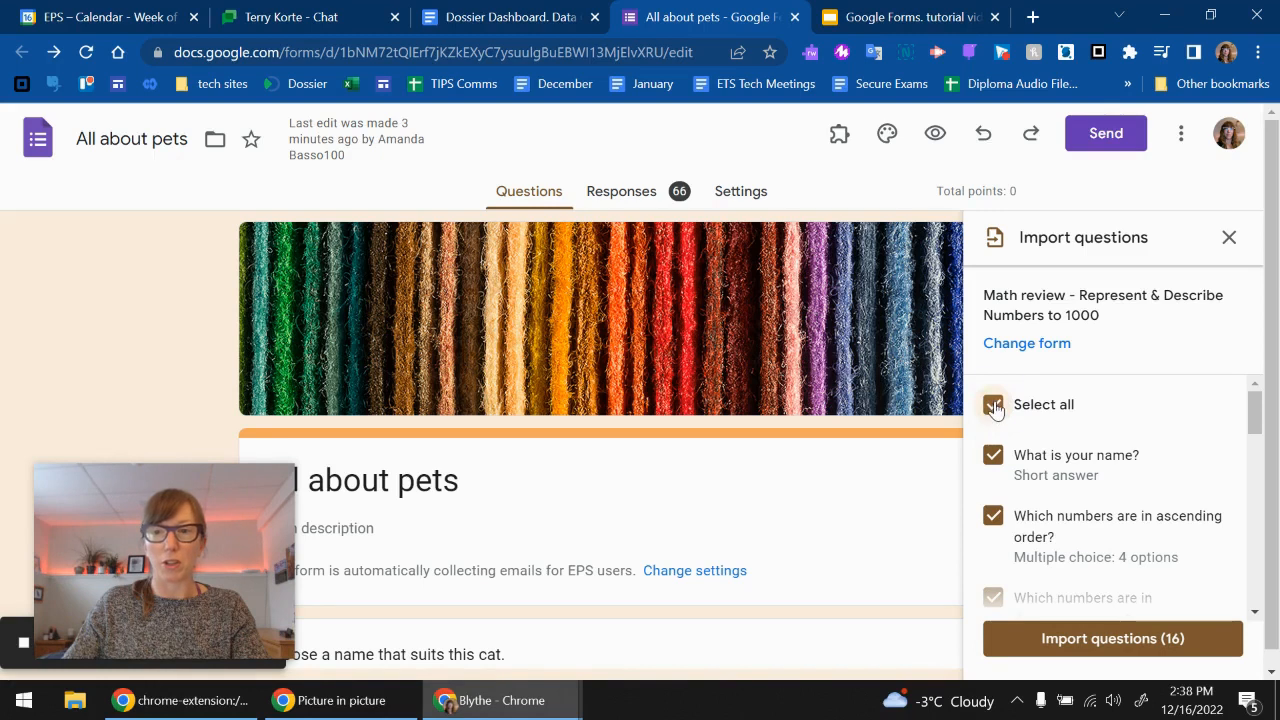
left_click(994, 408)
Step: Import only the question "Which row shows only odd numbers?" from the math review form into "All about pets"
scroll(1128, 440, "down", 5)
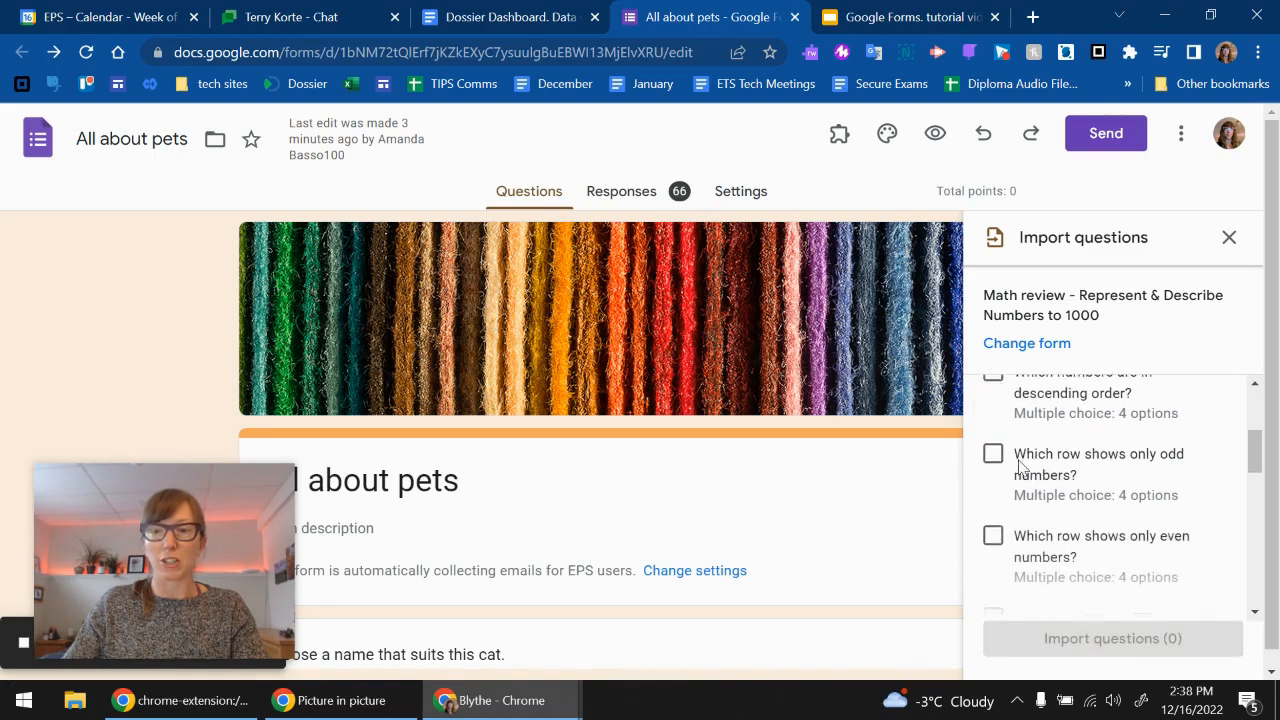
left_click(991, 378)
scroll(1080, 484, "up", 1)
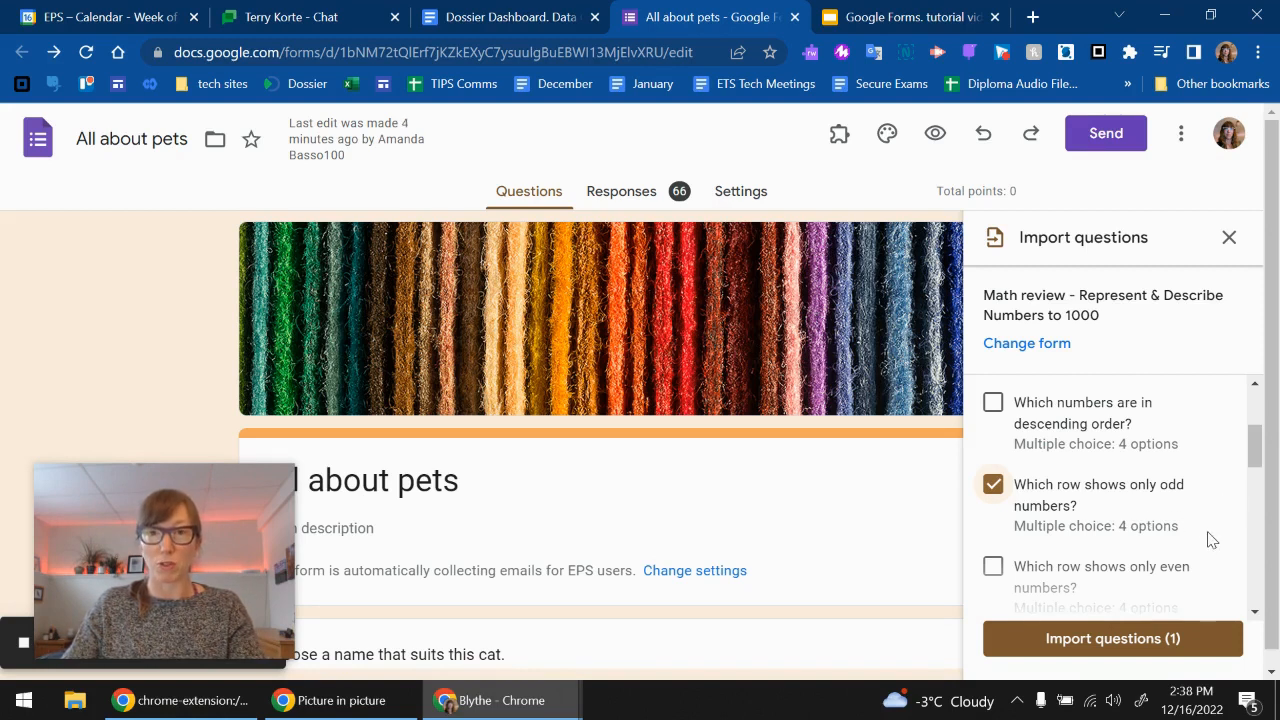
left_click(1113, 641)
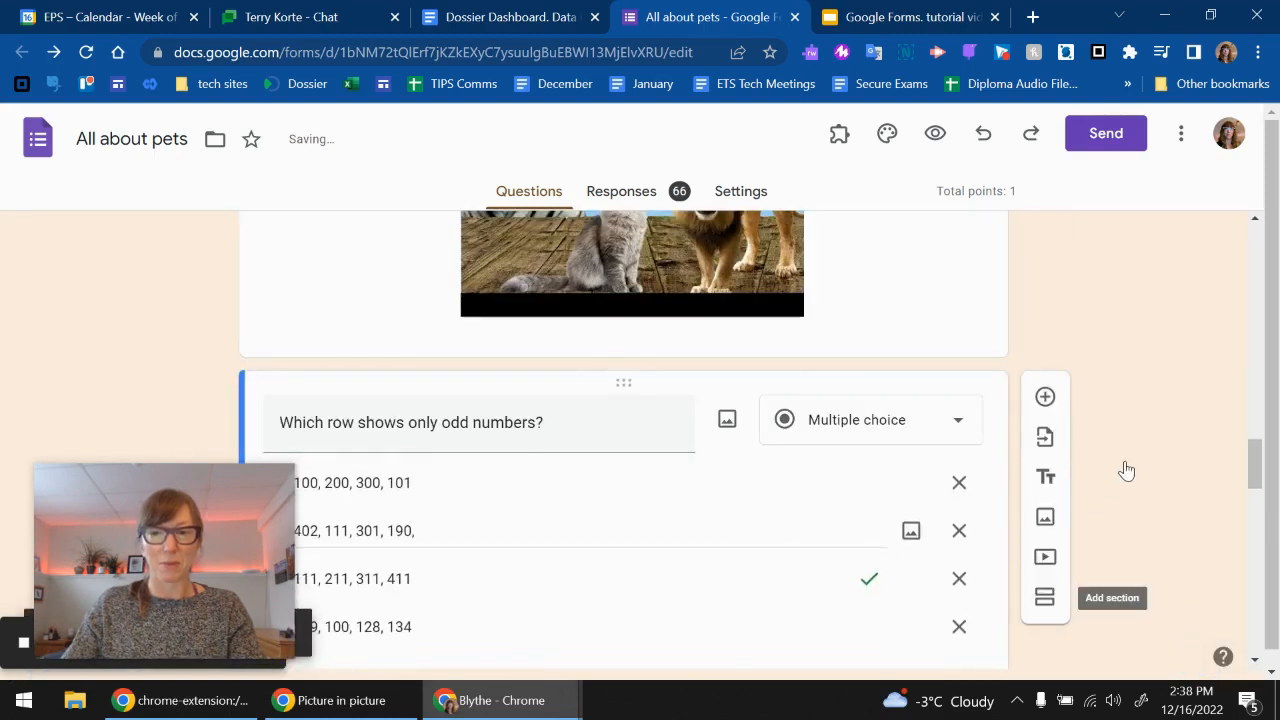
Step: Examine the imported odd-numbers question, its answer options and its place after the animal video
scroll(1135, 464, "down", 1)
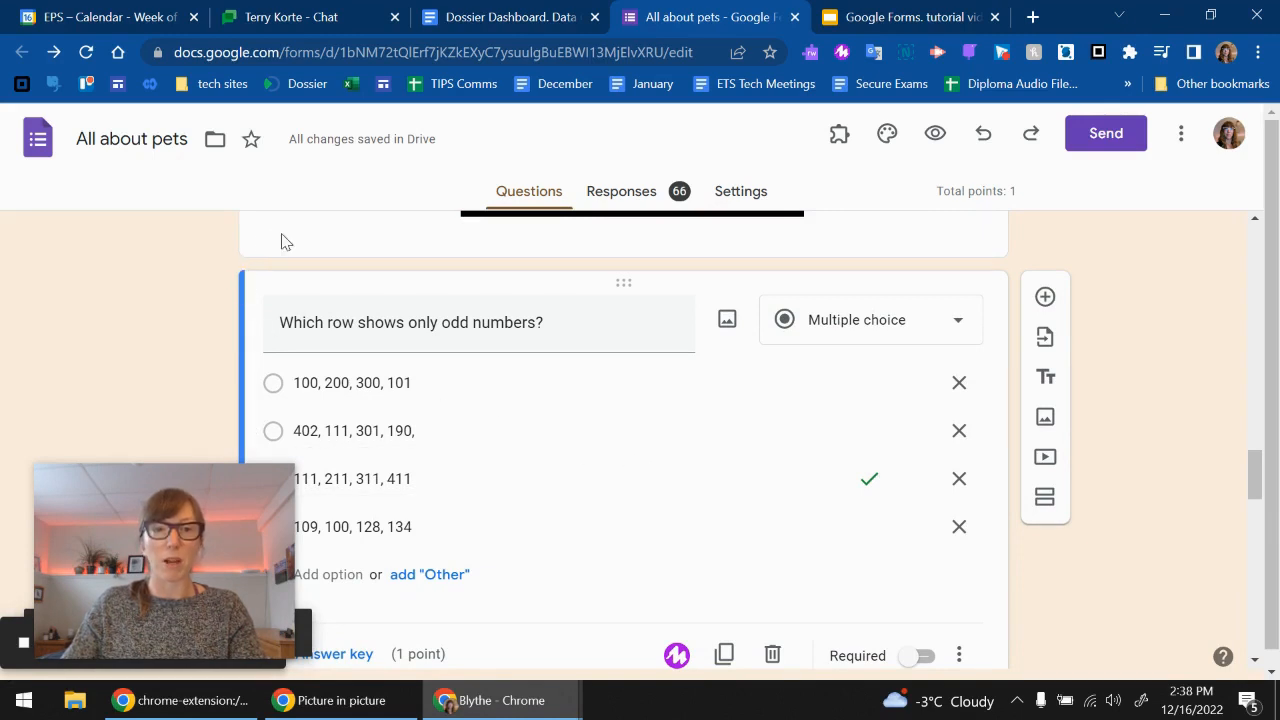
scroll(340, 332, "up", 2)
scroll(340, 332, "up", 4)
left_click(320, 437)
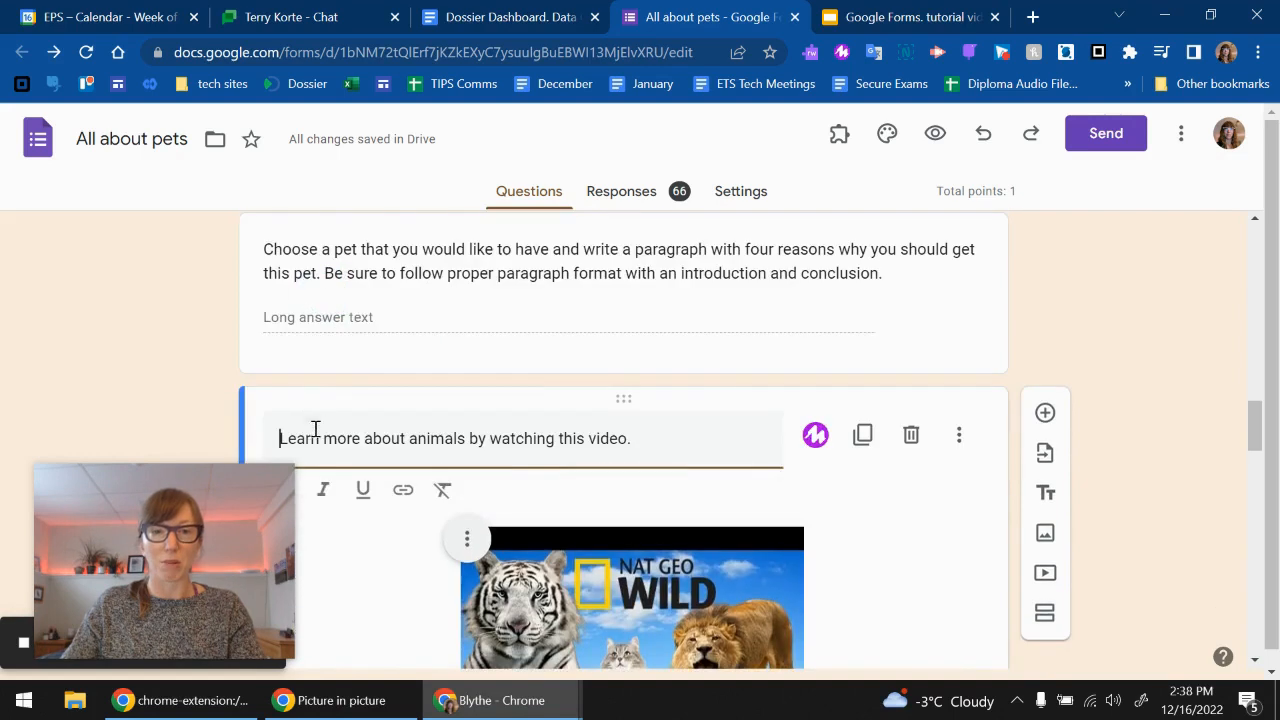
scroll(320, 437, "down", 3)
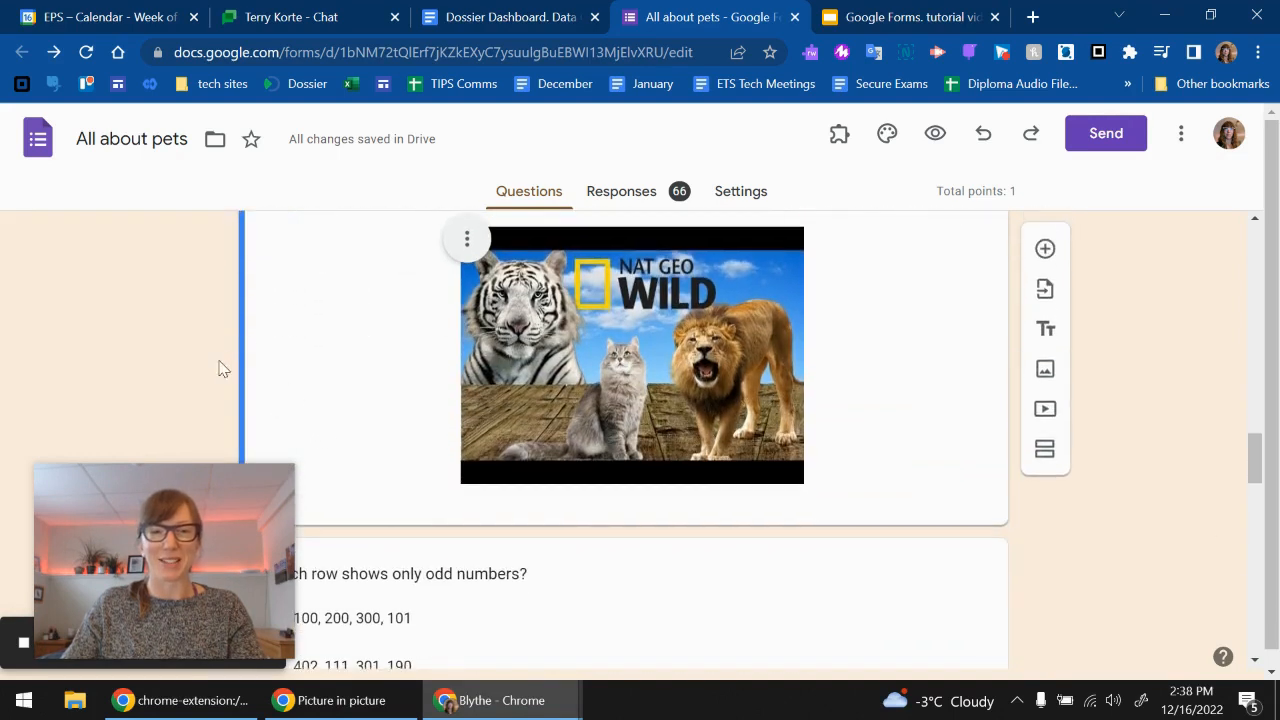
scroll(571, 554, "down", 4)
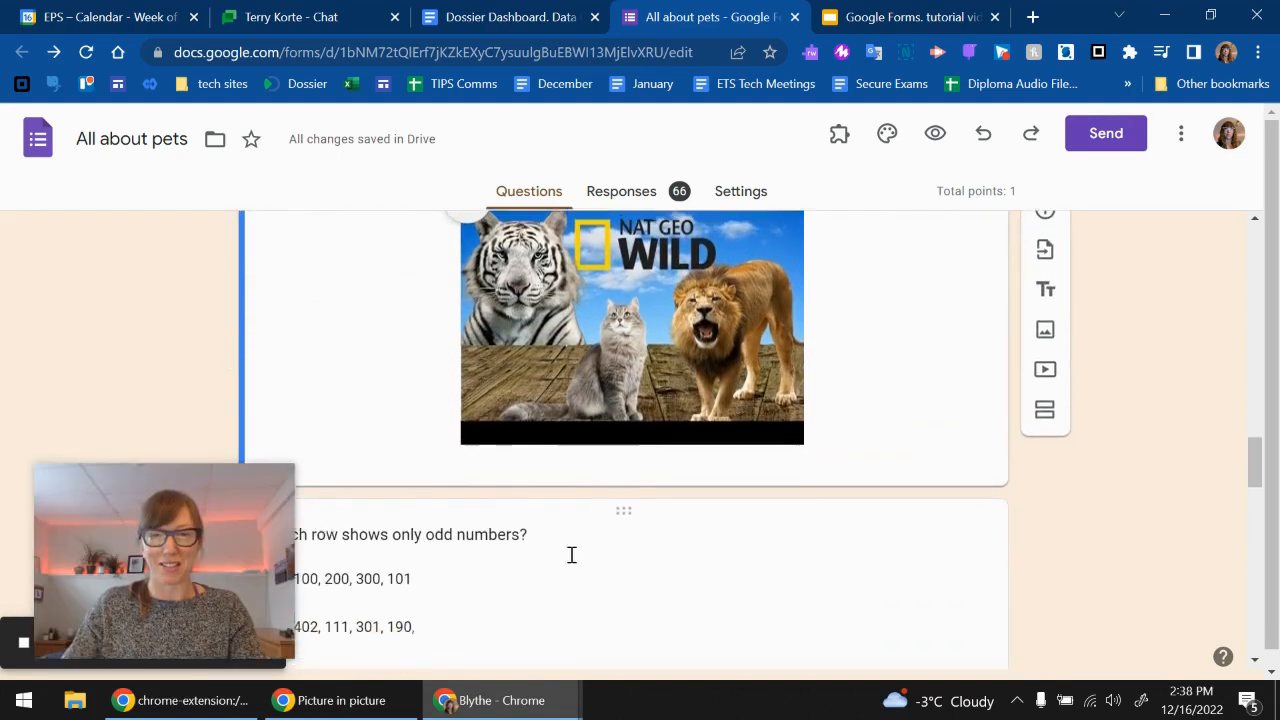
scroll(578, 522, "down", 1)
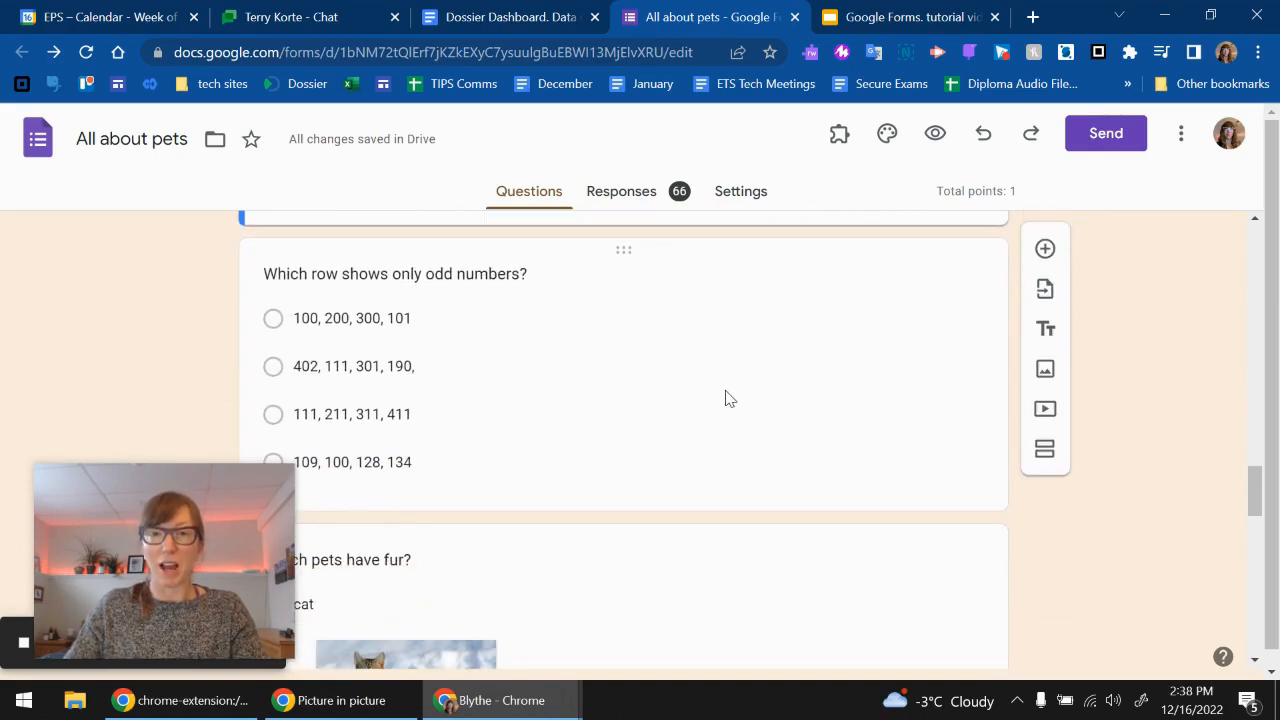
left_click(729, 401)
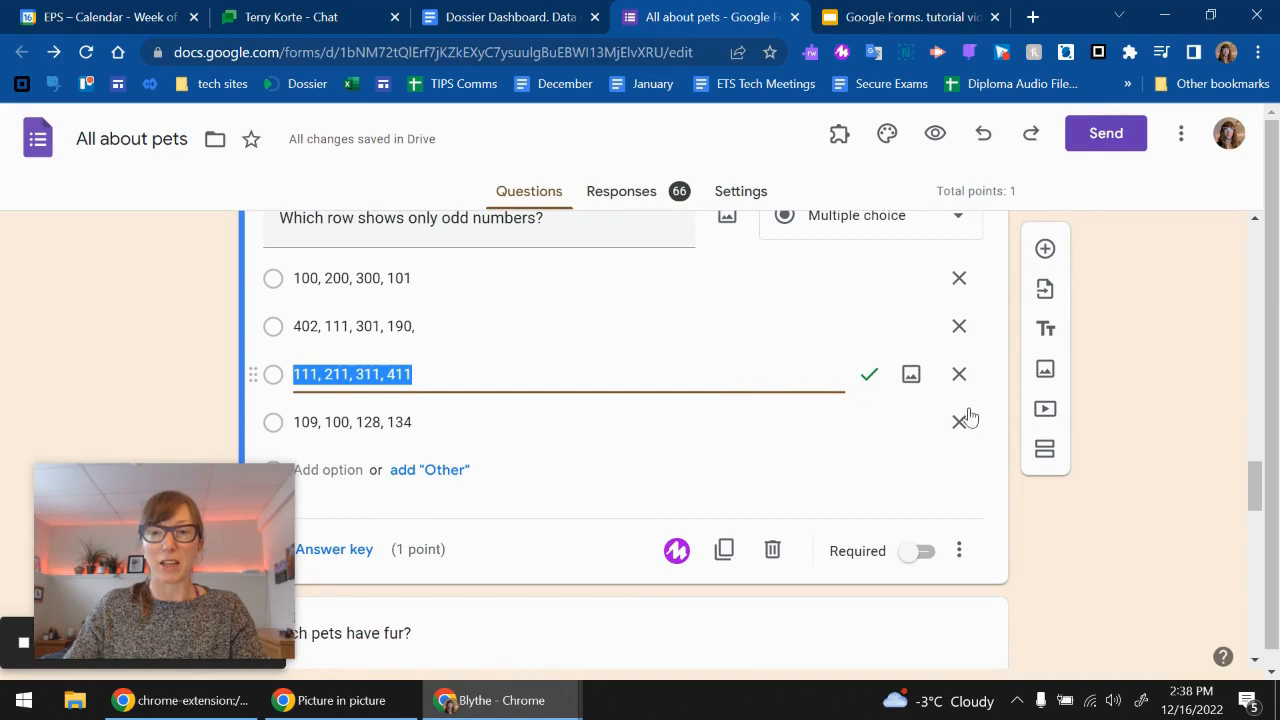
scroll(969, 418, "up", 3)
scroll(894, 446, "down", 3)
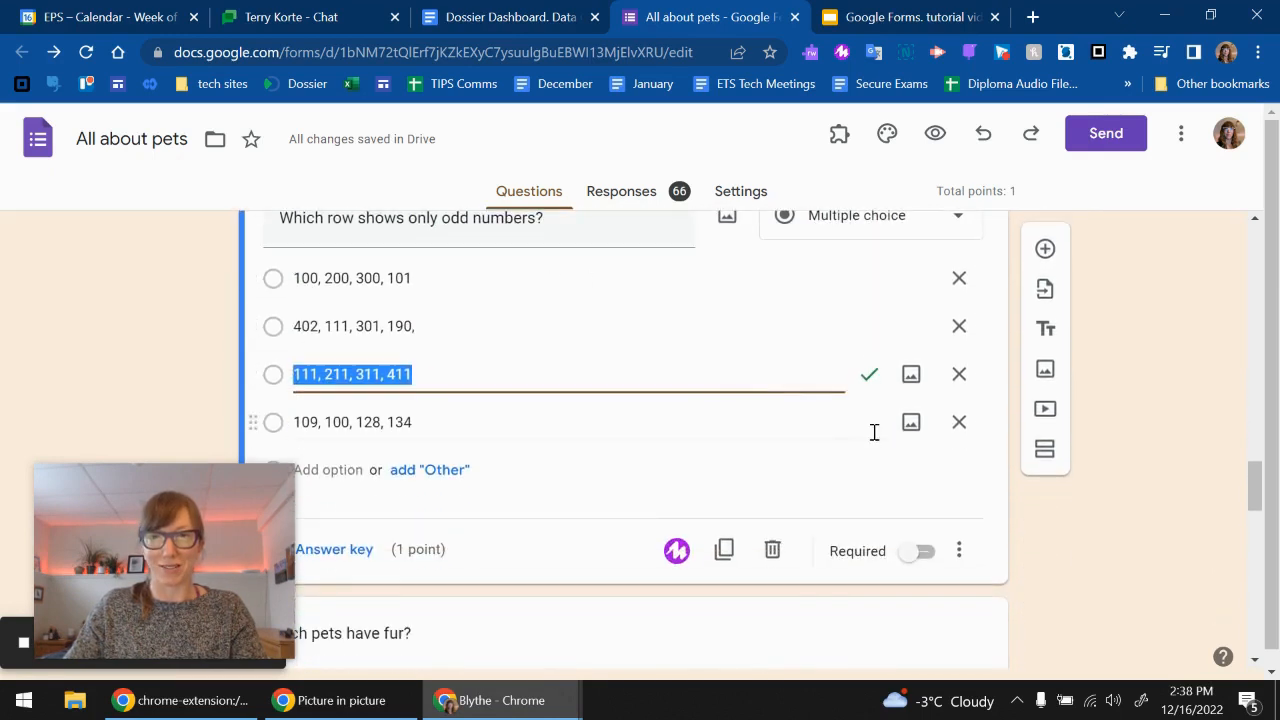
Step: Open the theme settings of the "All about pets" form
scroll(874, 432, "up", 10)
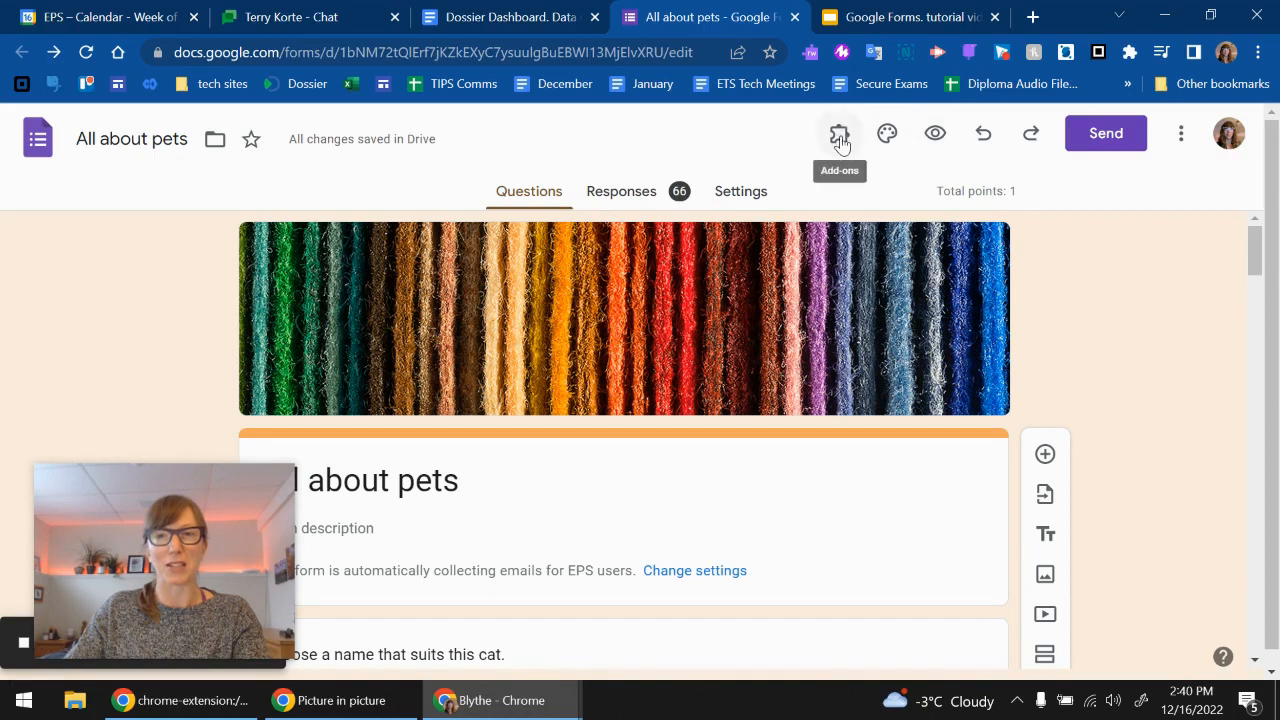
left_click(887, 134)
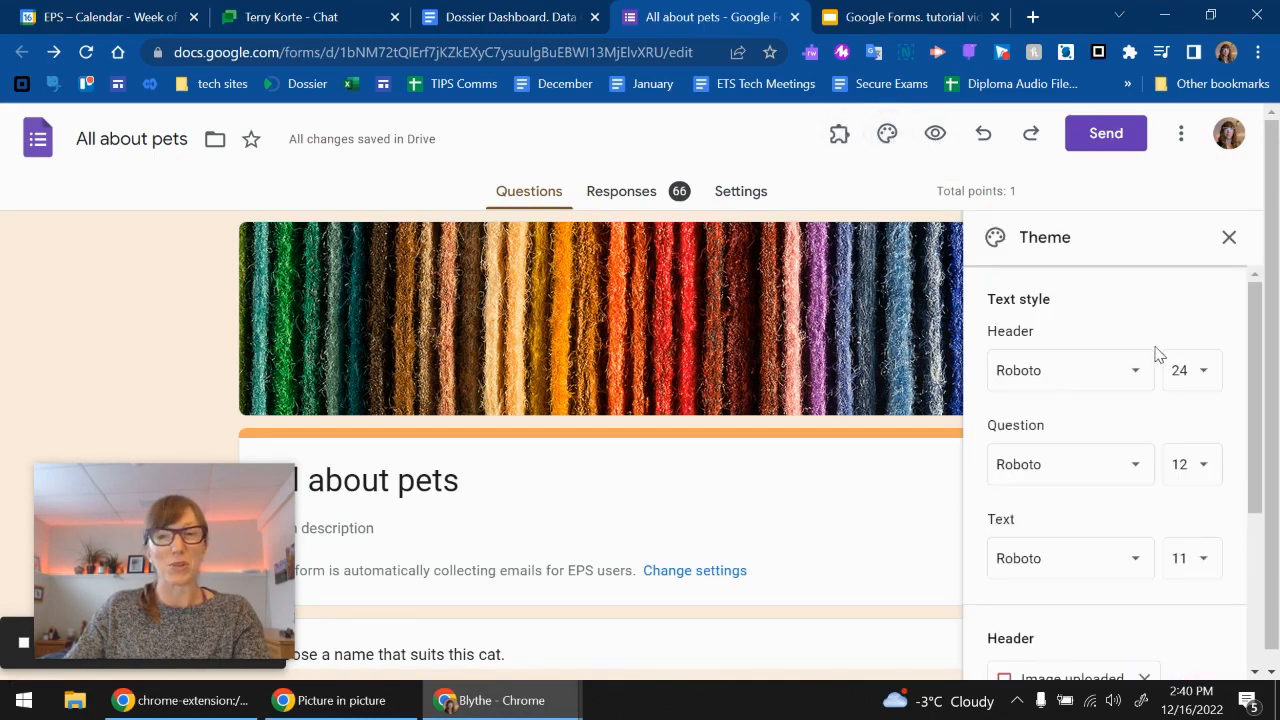